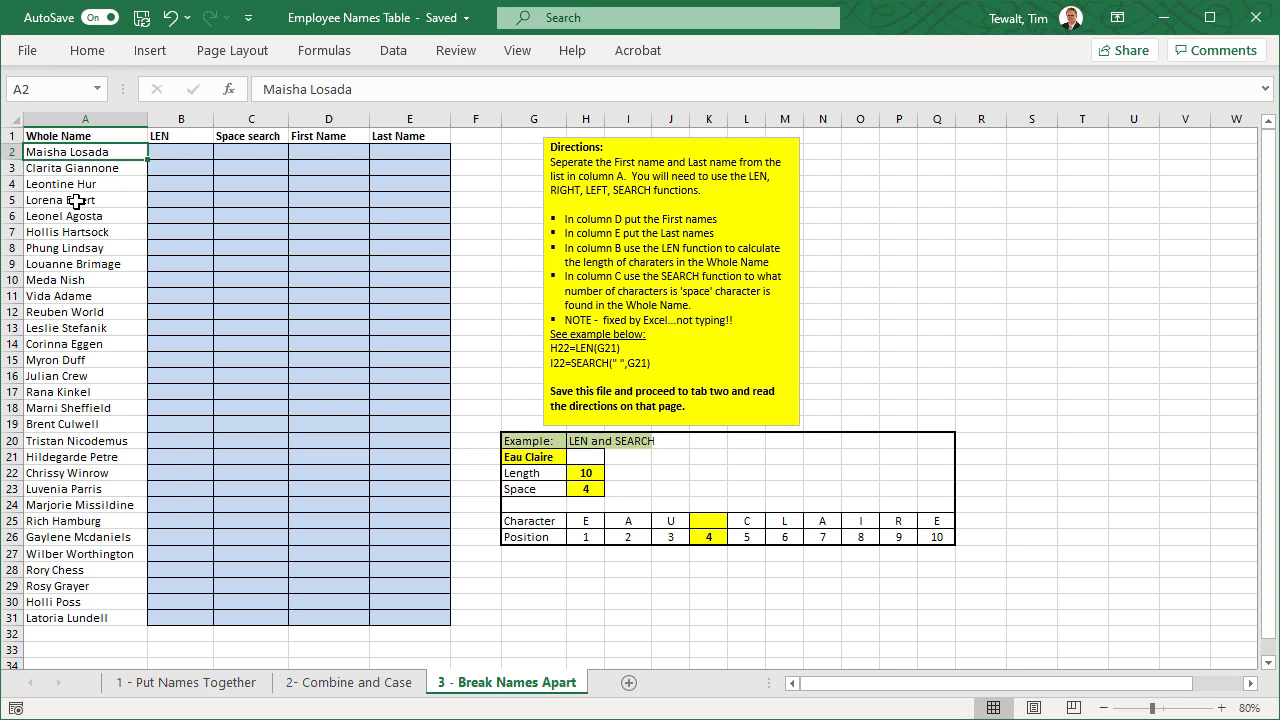
- Examine the LEN example in the directions and the length formula in H22 for the Eau Claire text
{"action": "left_click", "coordinate": [757, 176]}
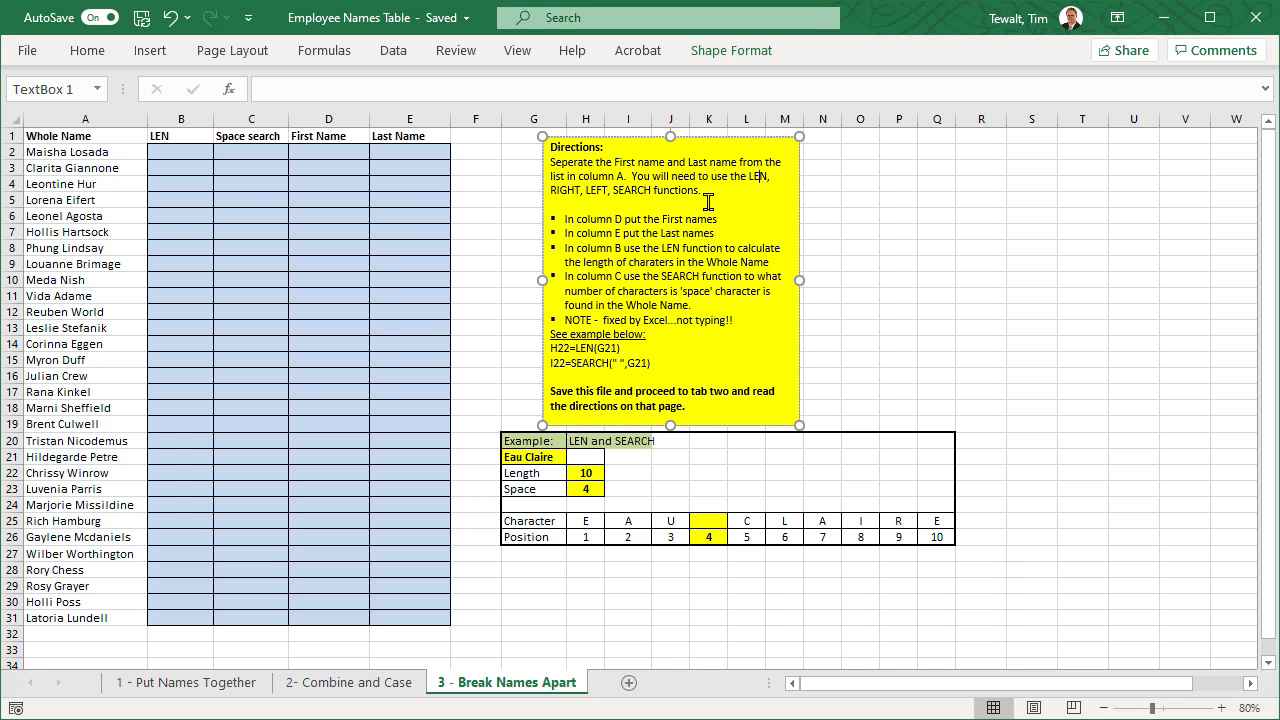
{"action": "left_click", "coordinate": [520, 452]}
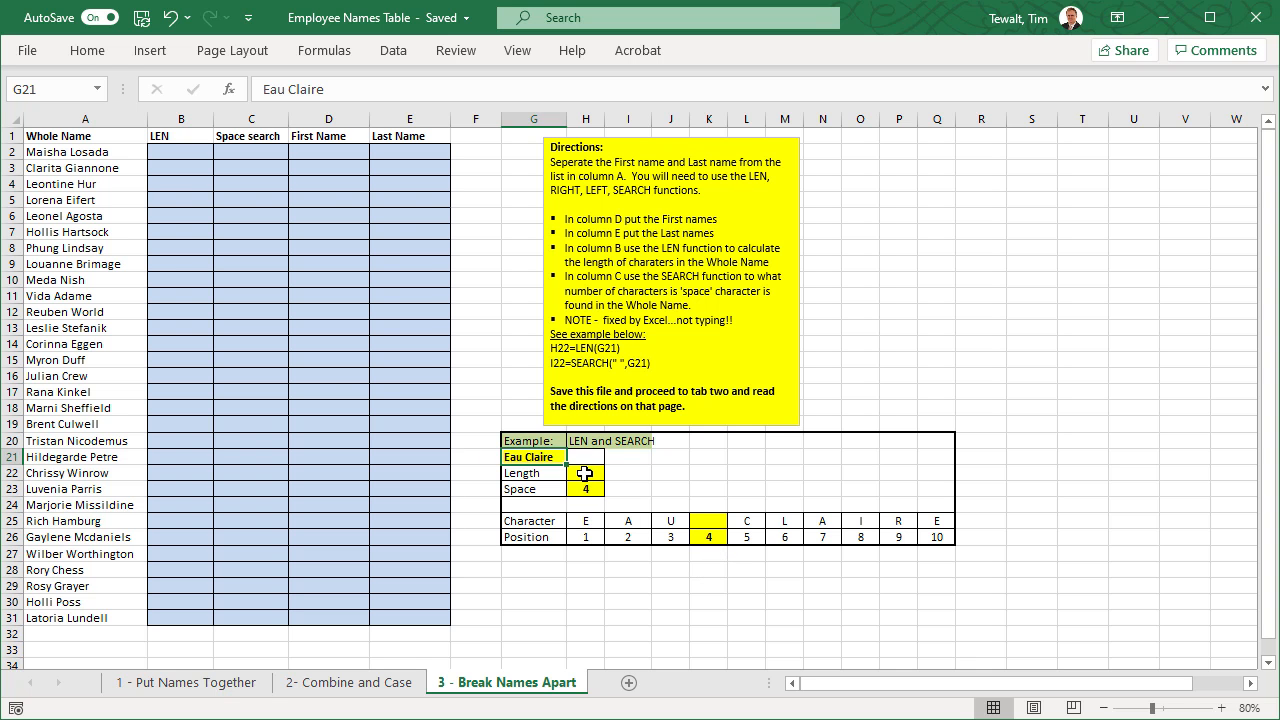
{"action": "left_click", "coordinate": [628, 349]}
{"action": "left_click_drag", "start_coordinate": [628, 349], "coordinate": [543, 347]}
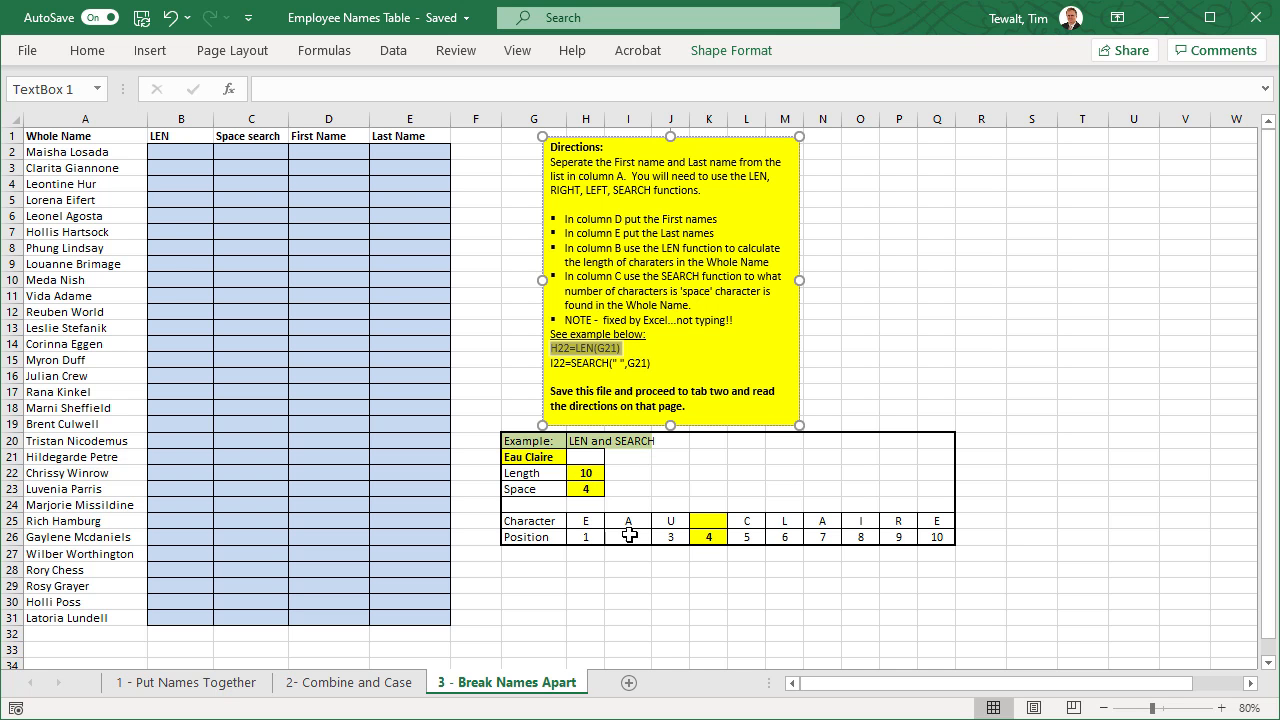
{"action": "left_click", "coordinate": [525, 457]}
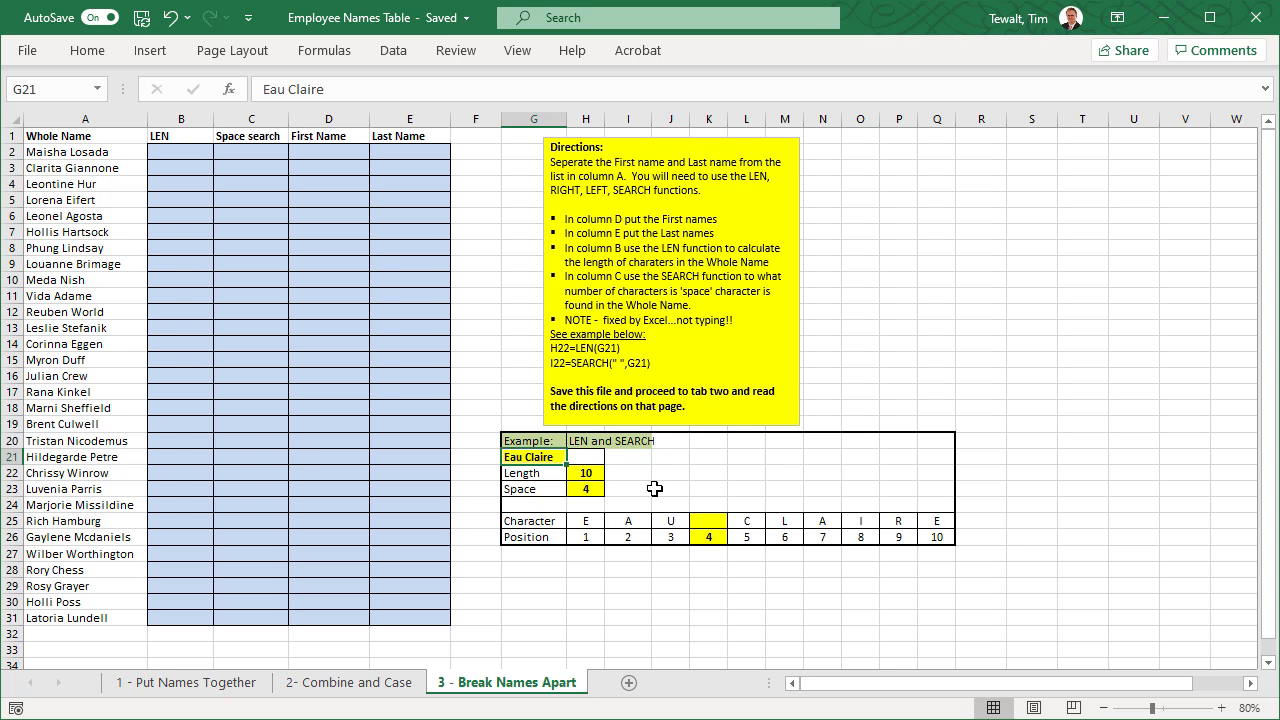
{"action": "left_click", "coordinate": [582, 473]}
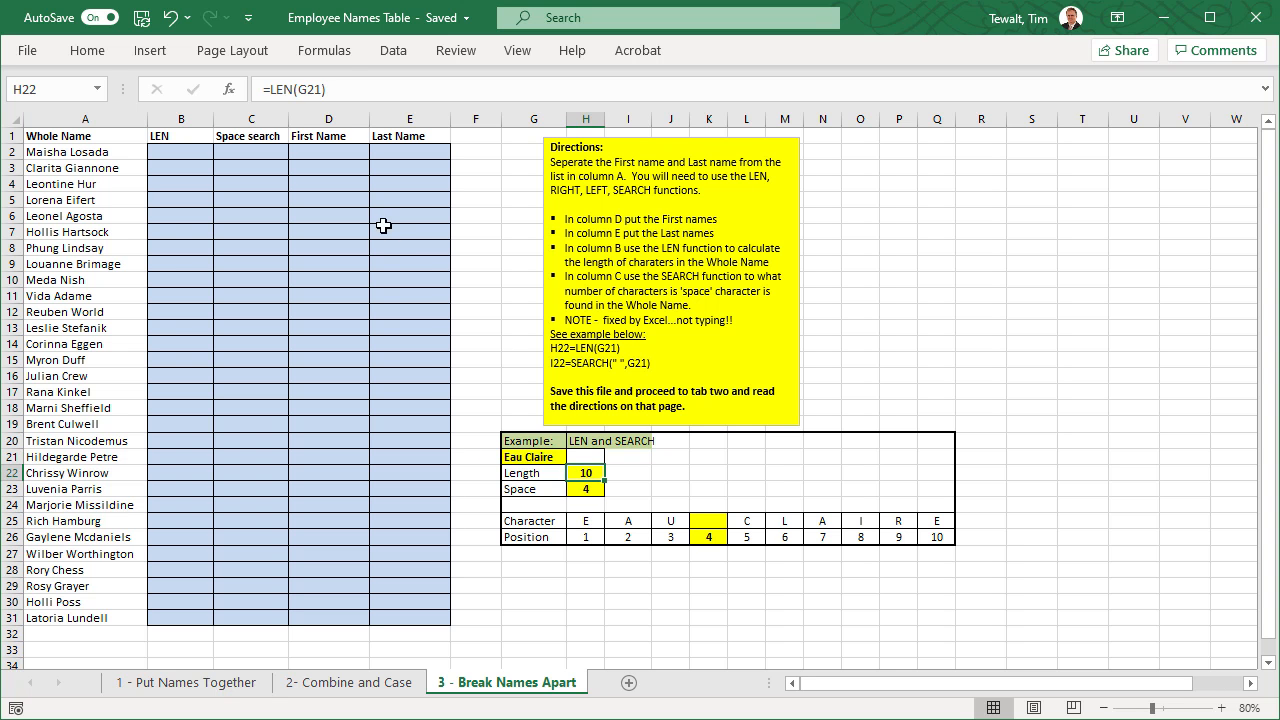
{"action": "left_click", "coordinate": [274, 89]}
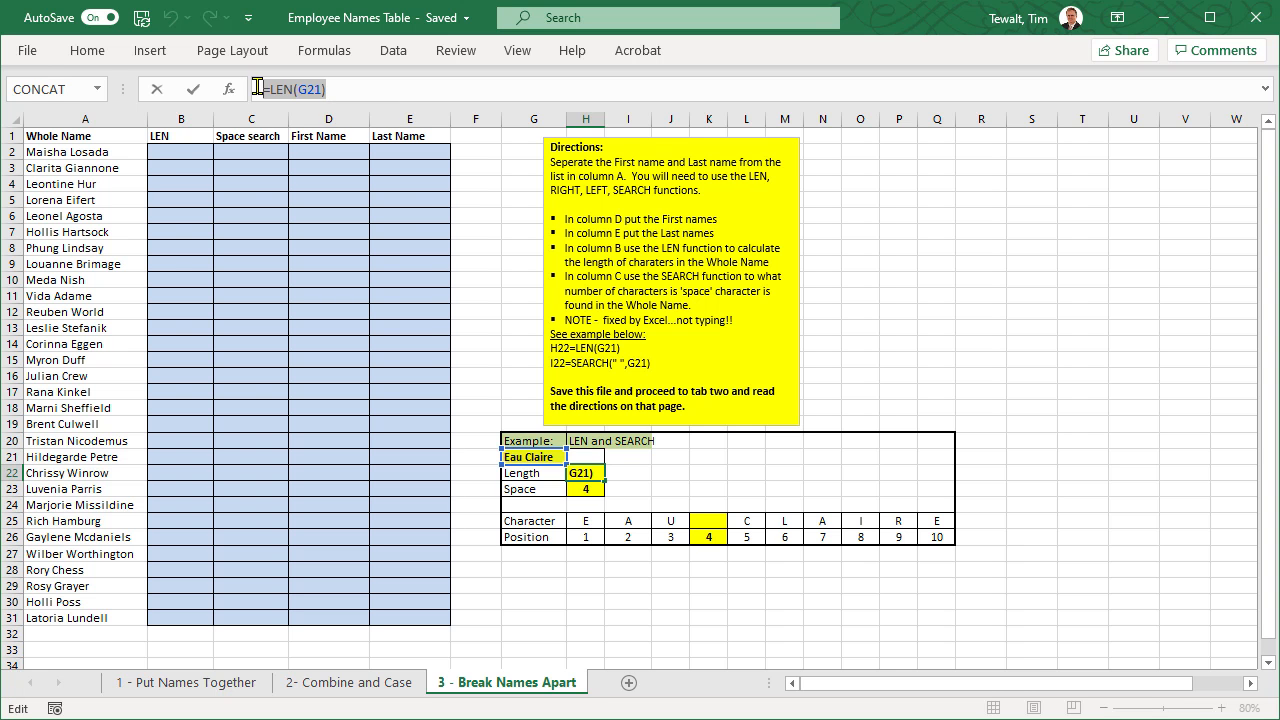
{"action": "left_click", "coordinate": [160, 152]}
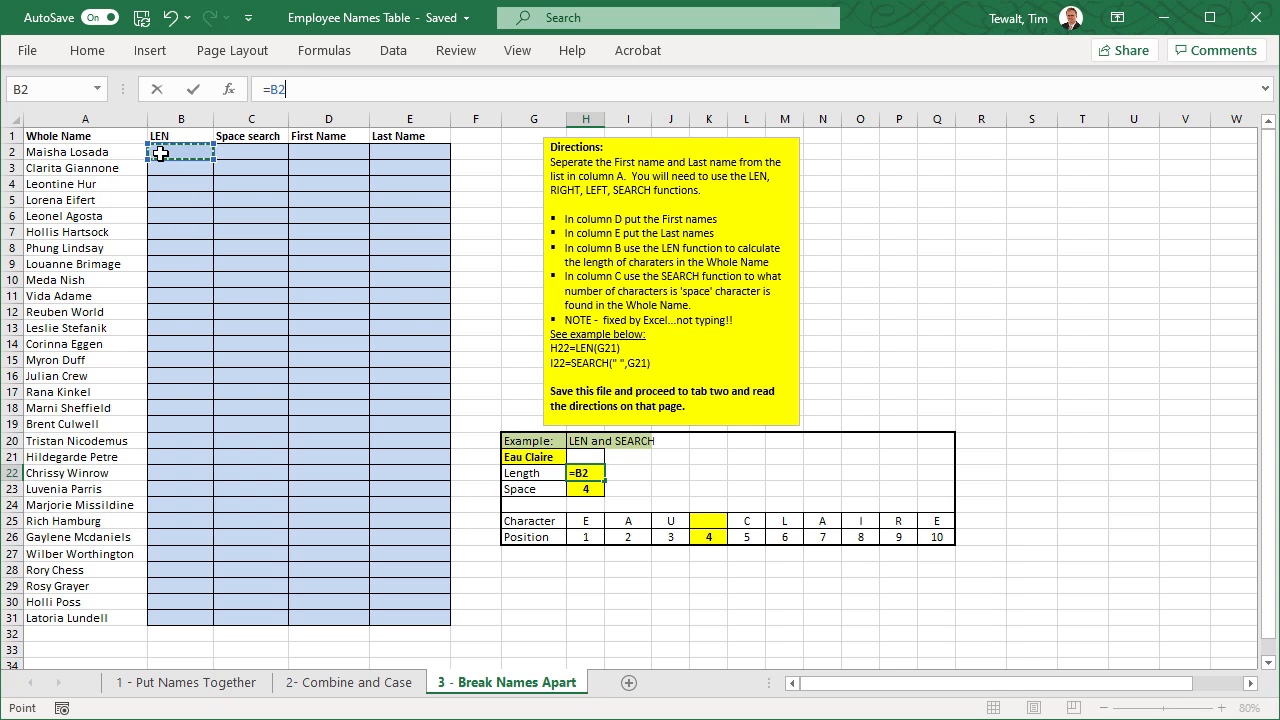
{"action": "key", "text": "Escape"}
- Enter the formula =LEN(A2) in B2 to count the characters of the first whole name
{"action": "left_click", "coordinate": [172, 155]}
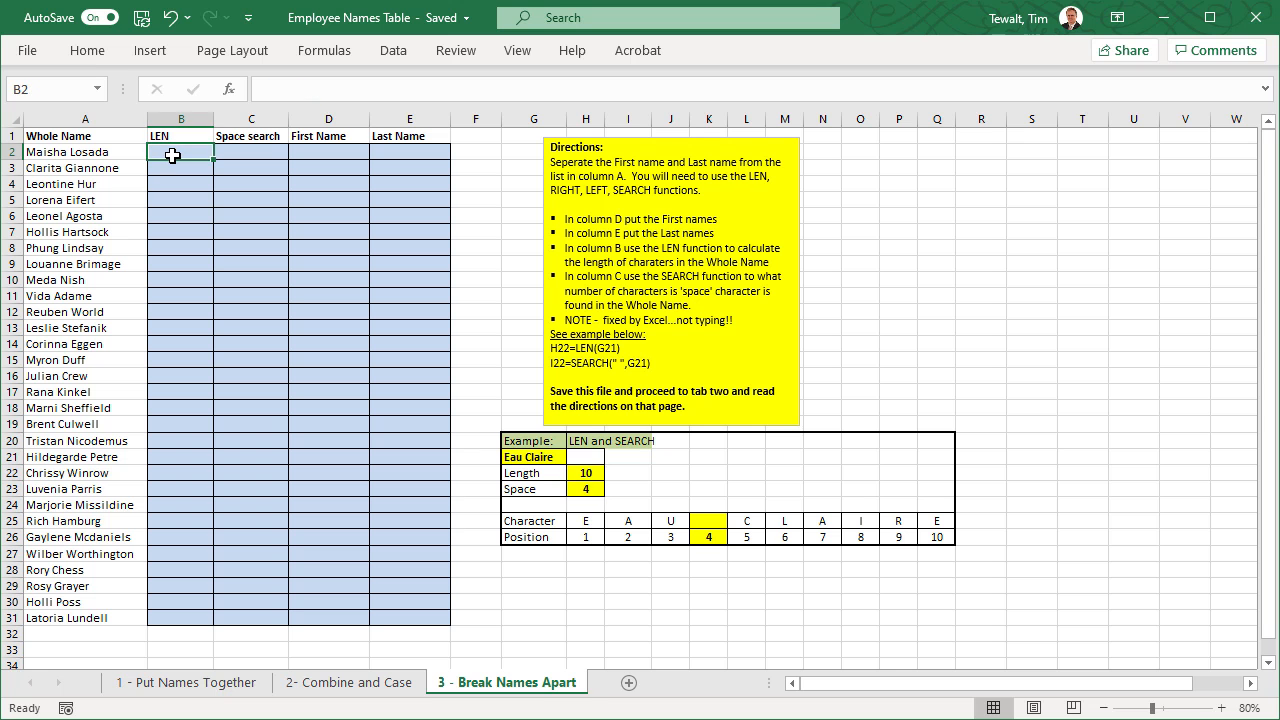
{"action": "type", "text": "="}
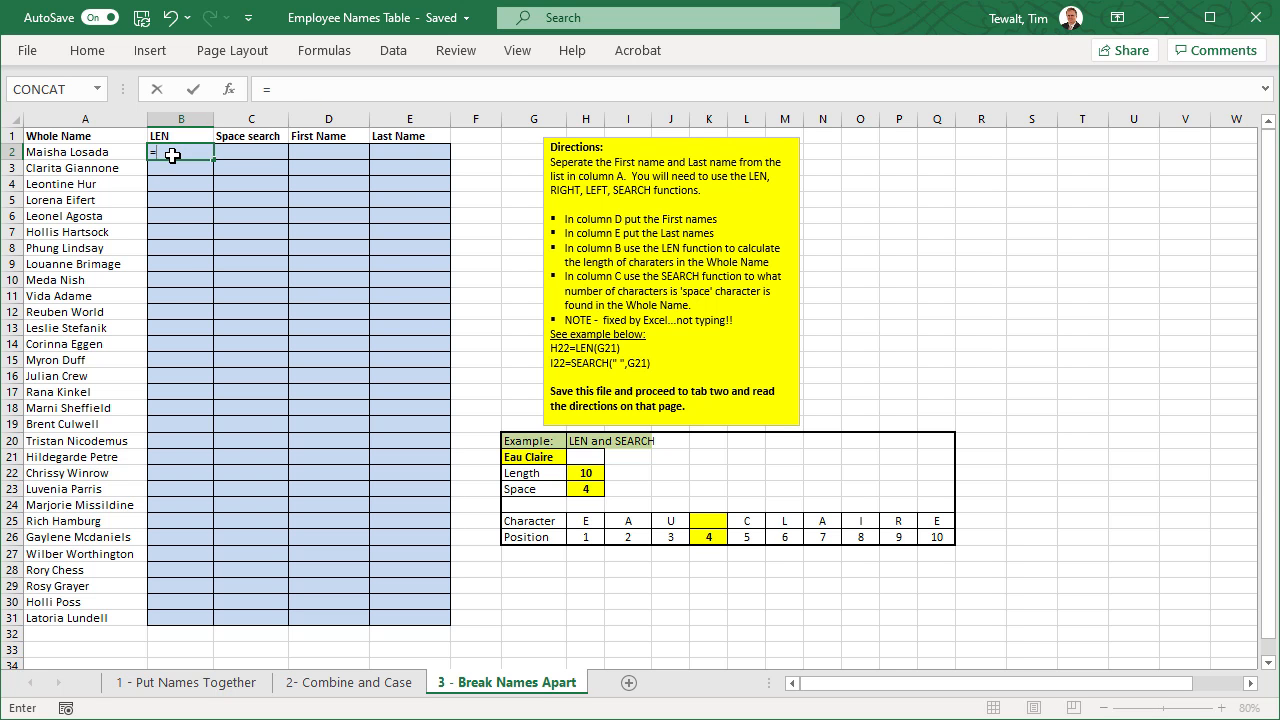
{"action": "type", "text": "len"}
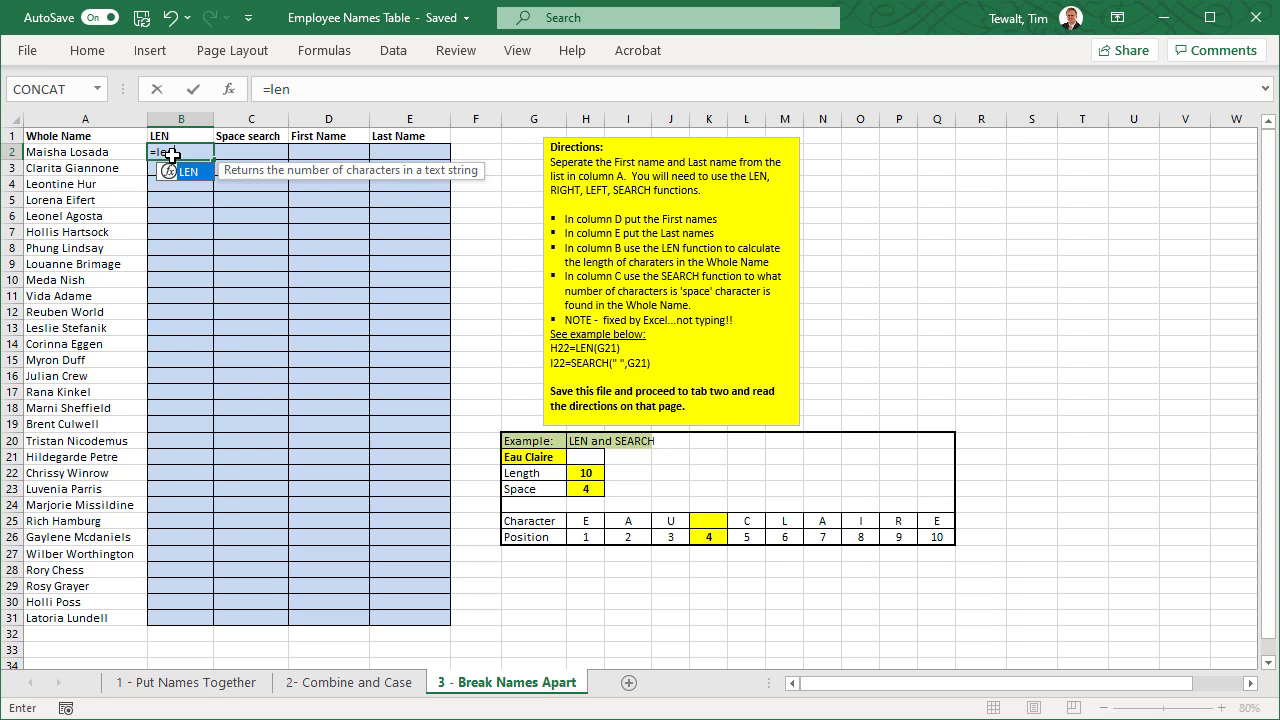
{"action": "type", "text": "("}
{"action": "left_click", "coordinate": [76, 152]}
{"action": "type", "text": ")"}
{"action": "key", "text": "Return"}
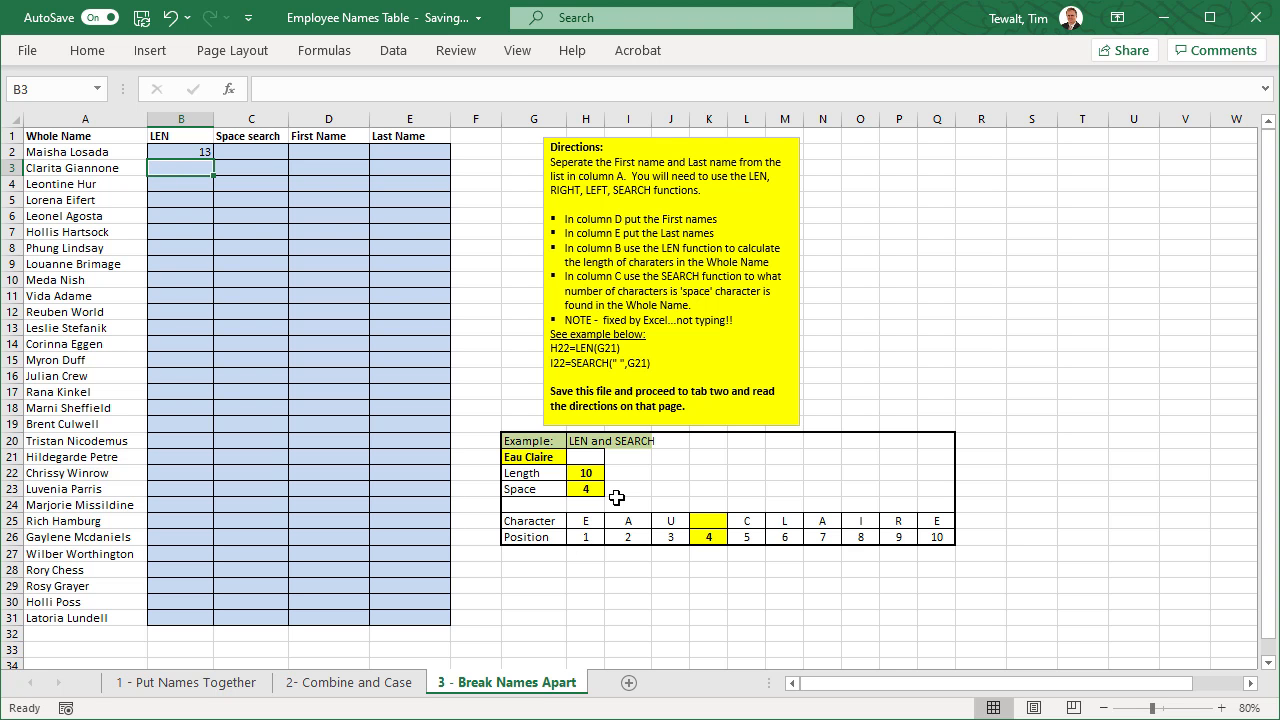
- Examine the SEARCH formula in H23 of the example, including its find_text and within_text arguments
{"action": "left_click", "coordinate": [587, 489]}
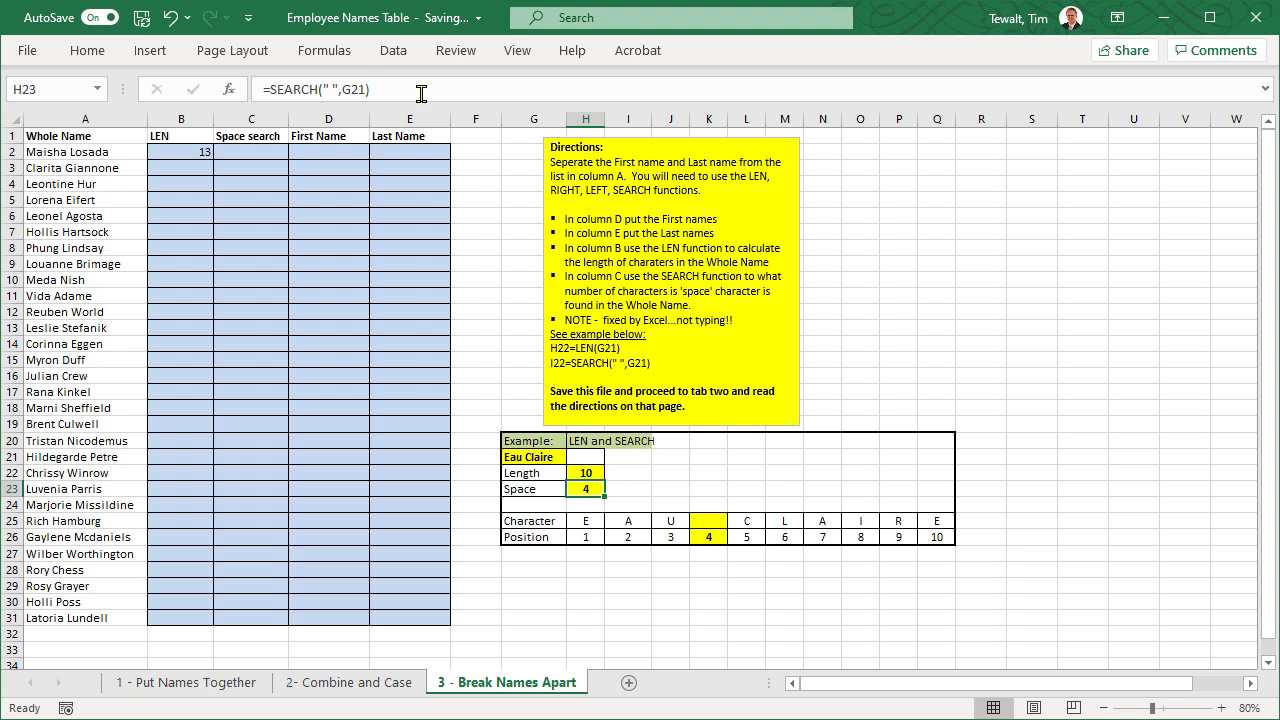
{"action": "left_click", "coordinate": [334, 89]}
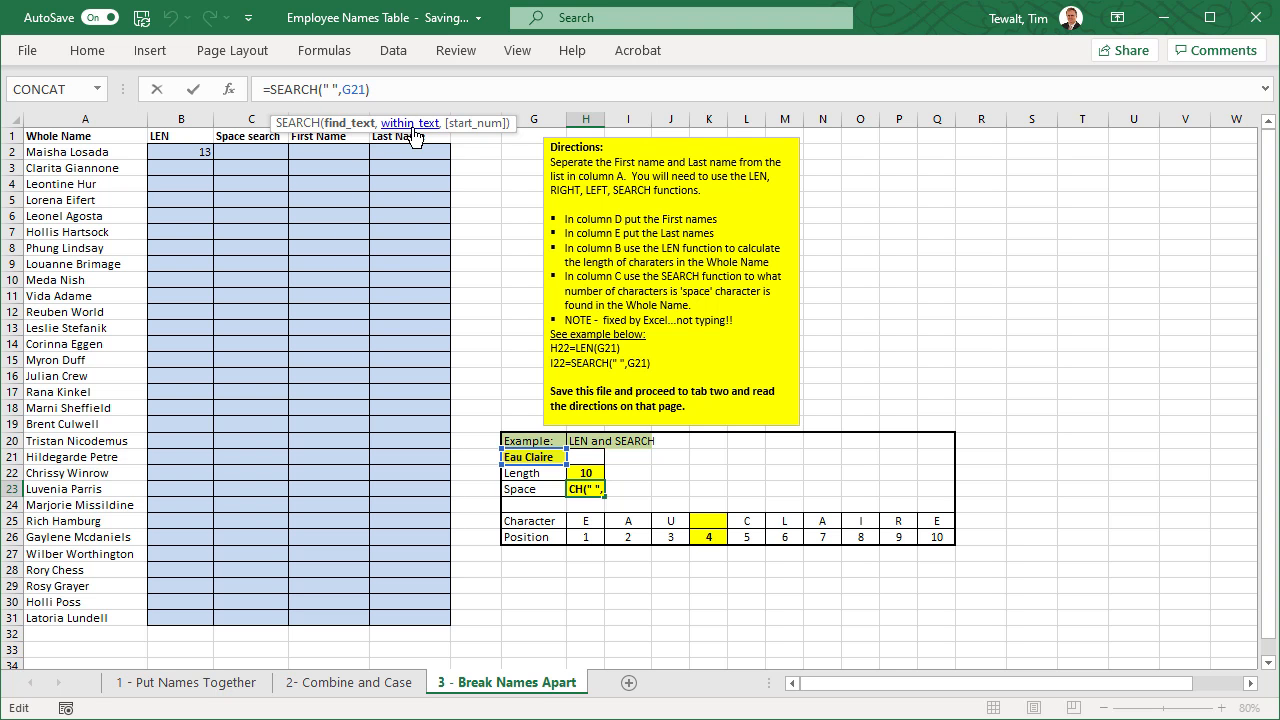
{"action": "left_click", "coordinate": [347, 89]}
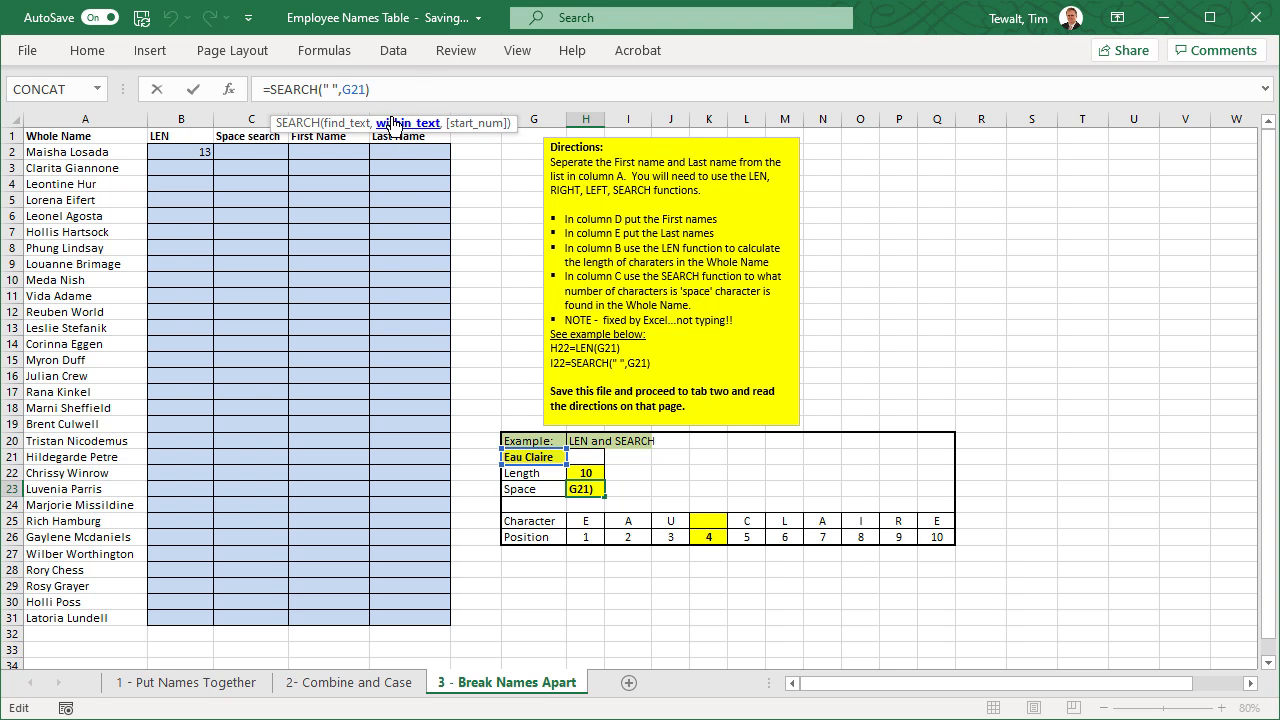
{"action": "key", "text": "ctrl+Return"}
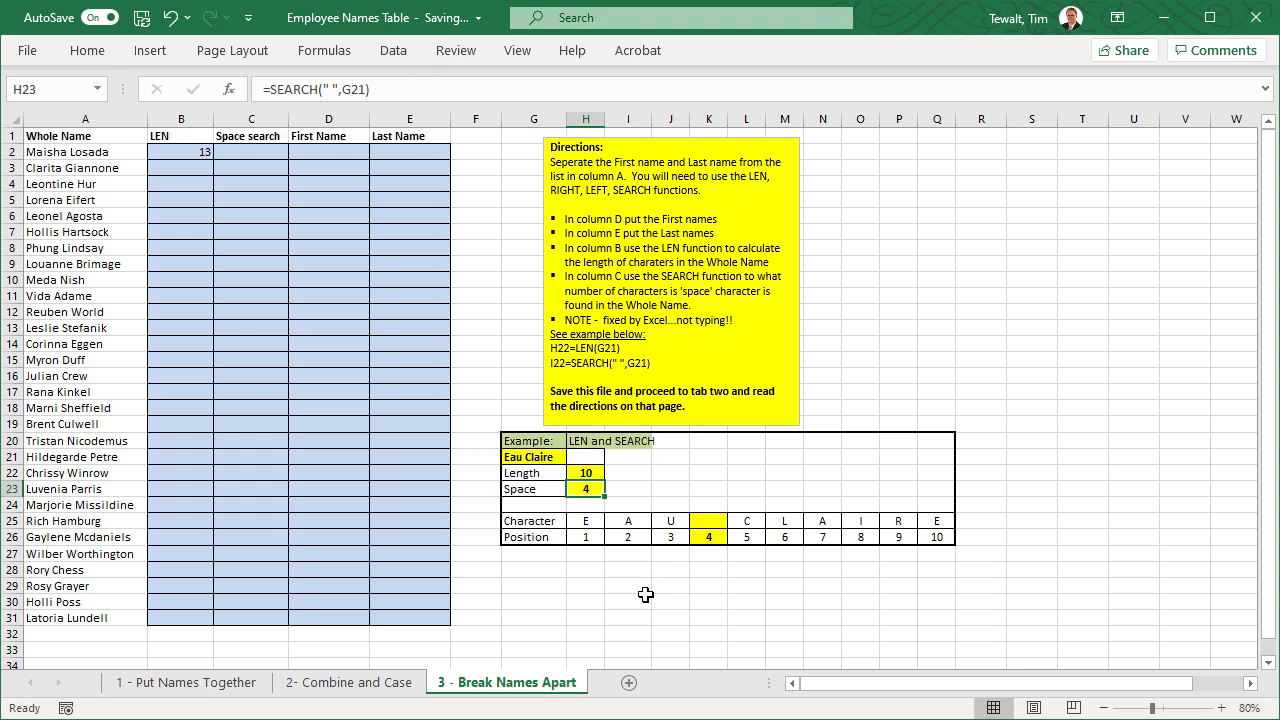
- Try replacing the example text in G21 with a copy of the whole name from A2
{"action": "left_click", "coordinate": [86, 152]}
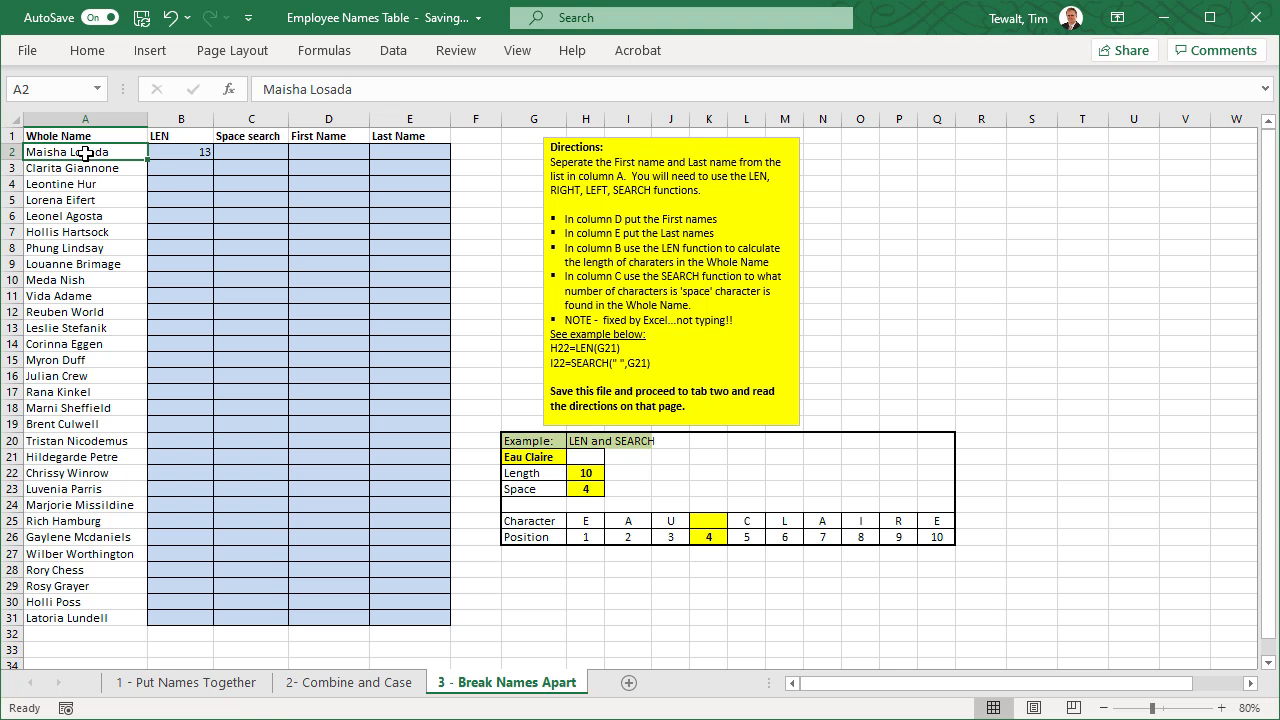
{"action": "key", "text": "ctrl+c"}
{"action": "left_click", "coordinate": [562, 587]}
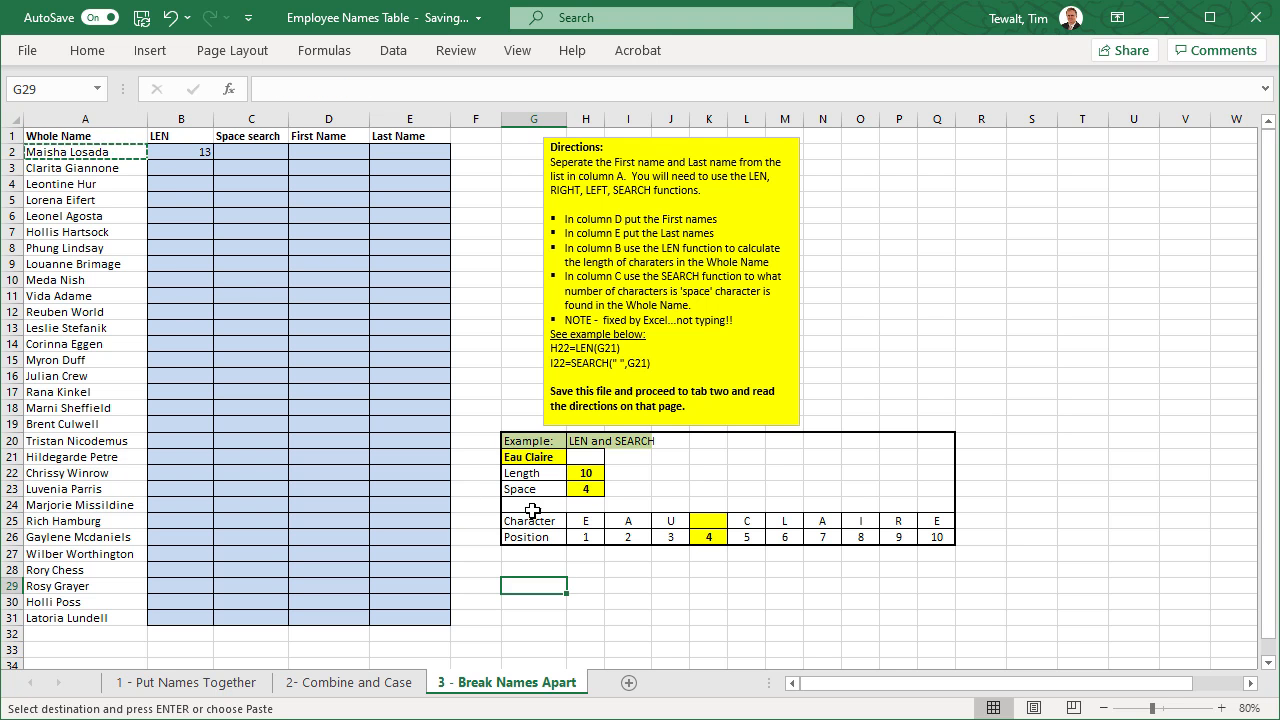
{"action": "left_click", "coordinate": [520, 455]}
{"action": "key", "text": "ctrl+v"}
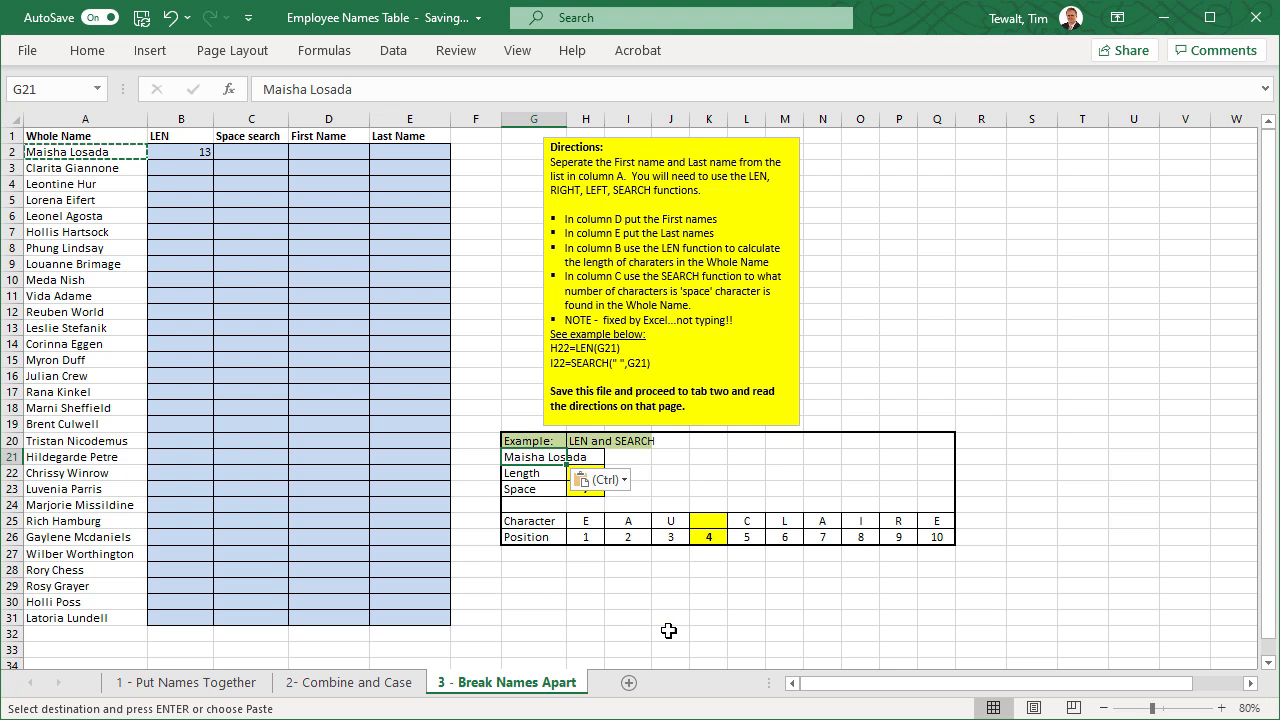
{"action": "key", "text": "Right"}
{"action": "left_click", "coordinate": [670, 621]}
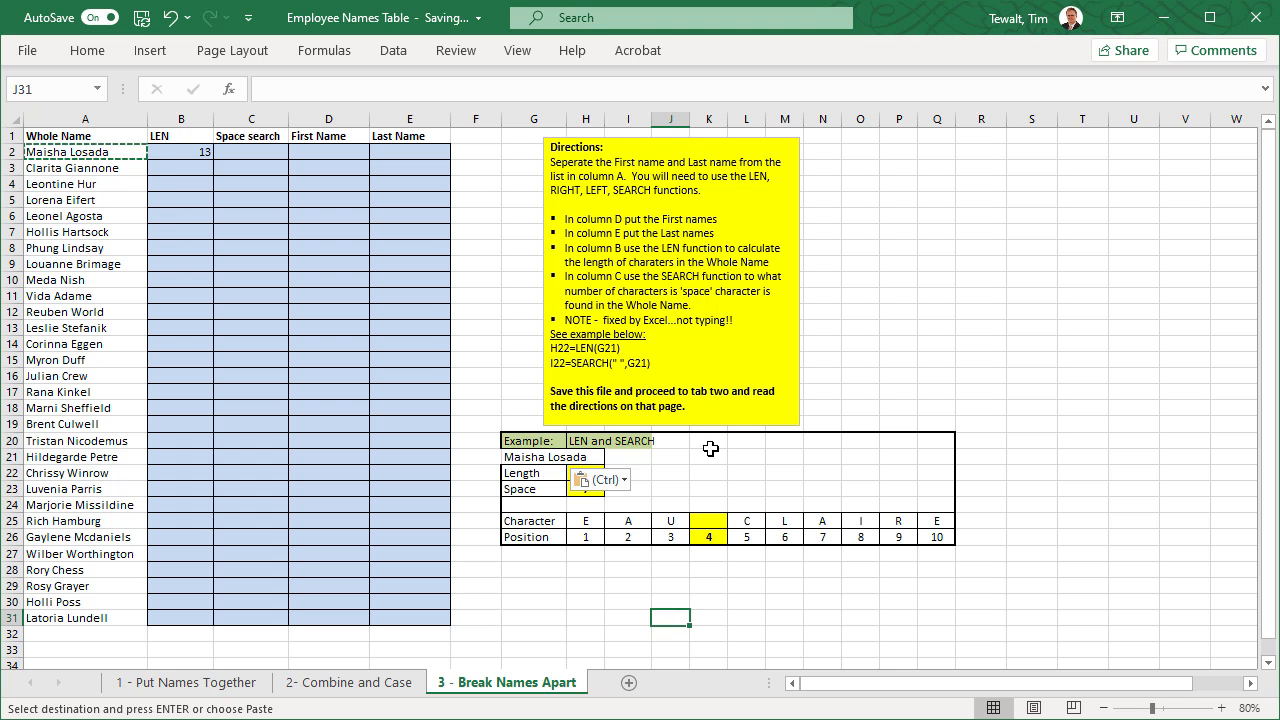
{"action": "left_click", "coordinate": [601, 584]}
{"action": "left_click", "coordinate": [849, 324]}
{"action": "left_click", "coordinate": [625, 483]}
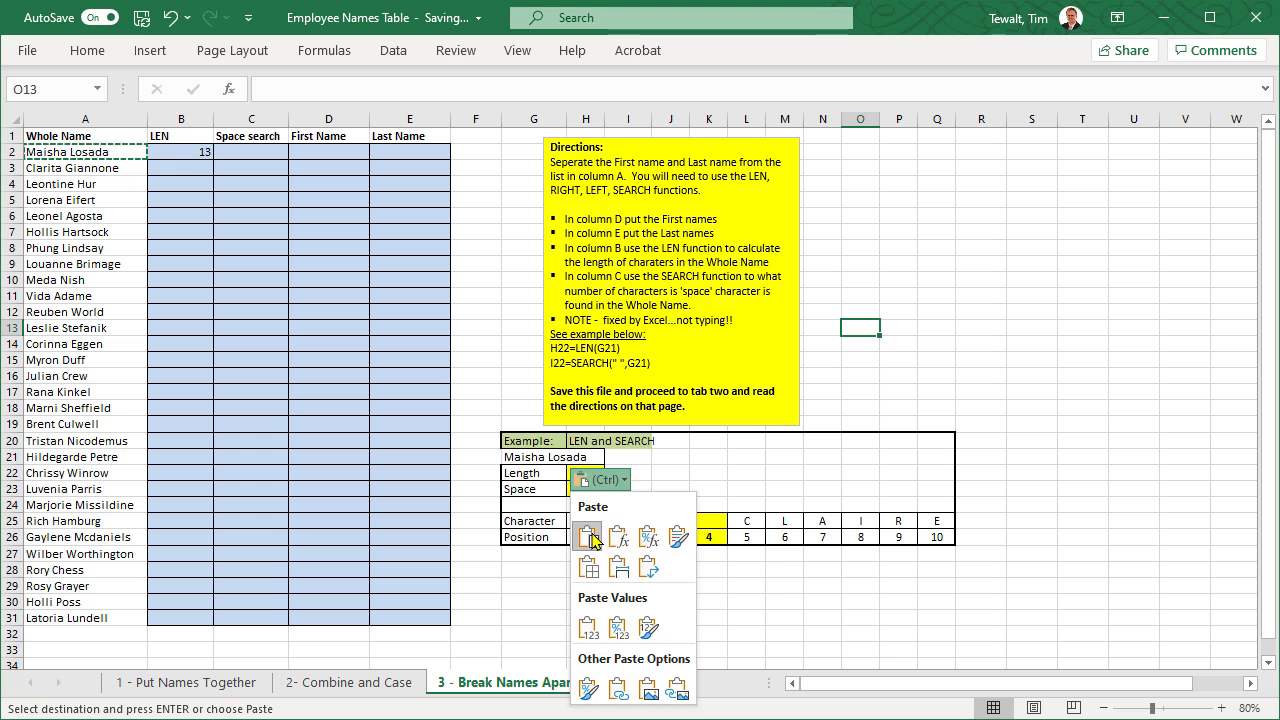
{"action": "left_click", "coordinate": [855, 615]}
{"action": "left_click", "coordinate": [1085, 457]}
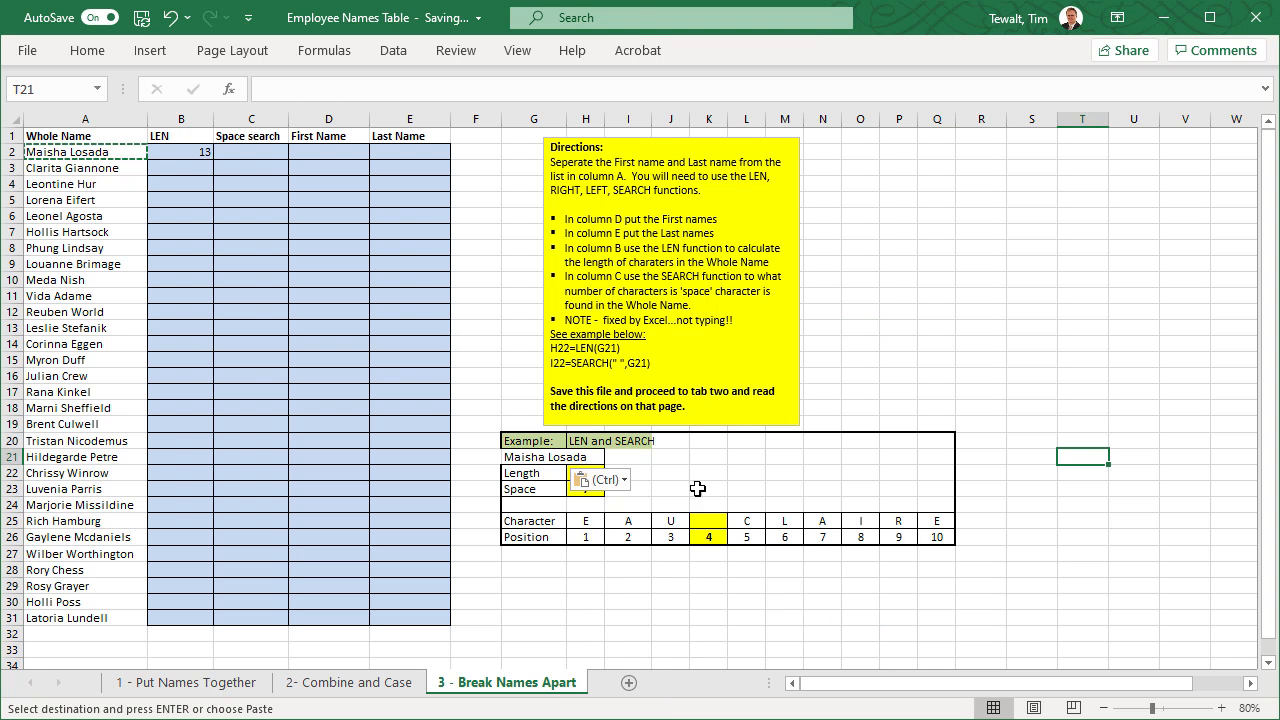
- Try pasting the copied name into K31, and undo both this paste and the one in G21
{"action": "left_click", "coordinate": [355, 407]}
{"action": "left_click", "coordinate": [720, 617]}
{"action": "key", "text": "ctrl+v"}
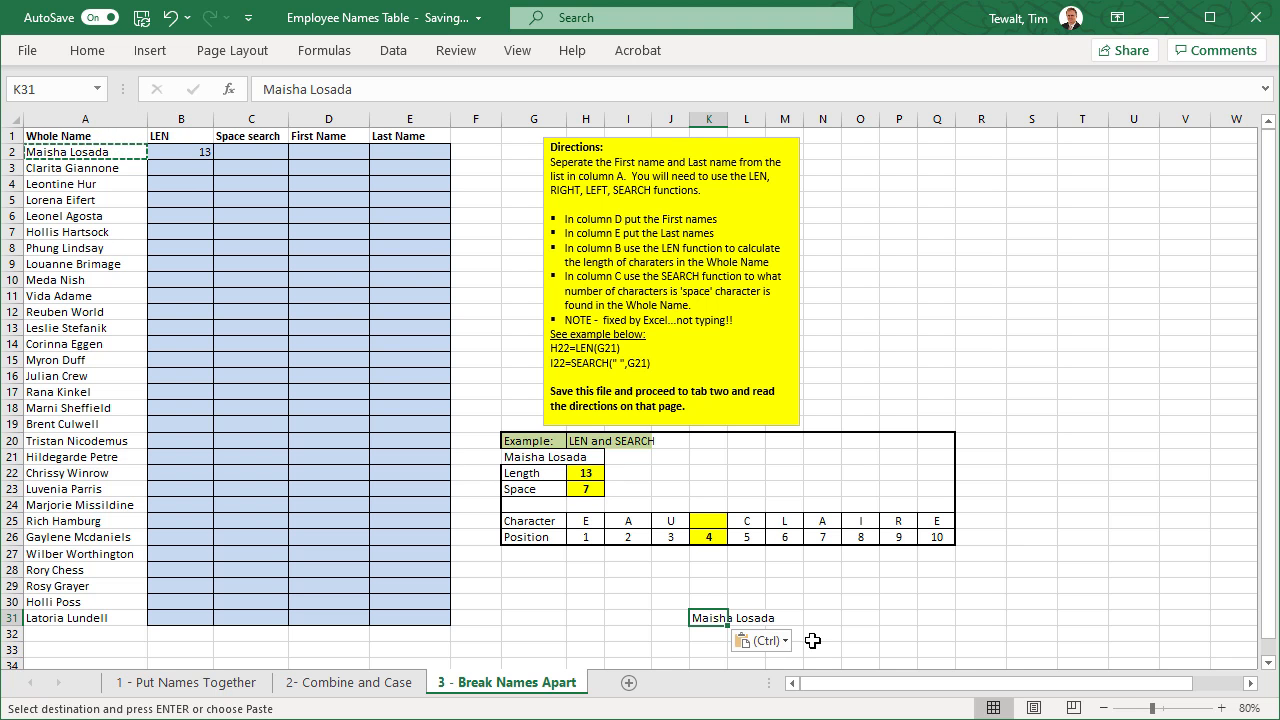
{"action": "key", "text": "ctrl+z"}
{"action": "key", "text": "ctrl+z"}
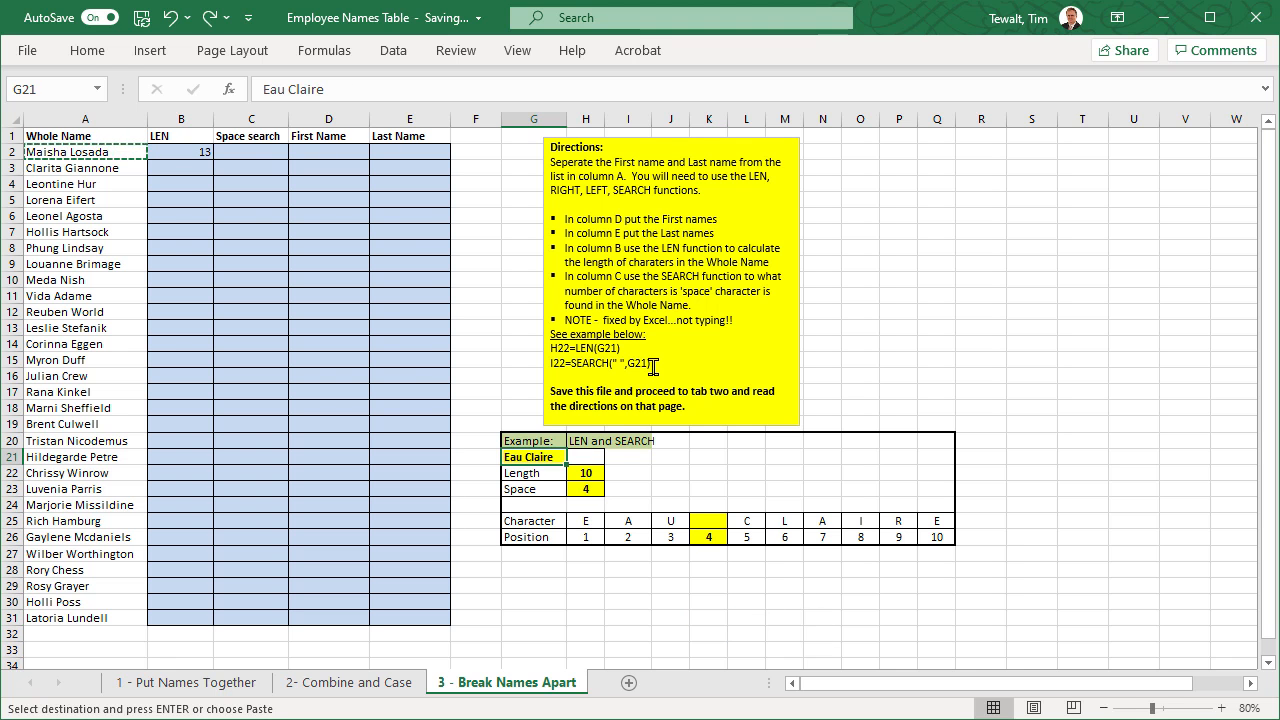
{"action": "left_click", "coordinate": [253, 153]}
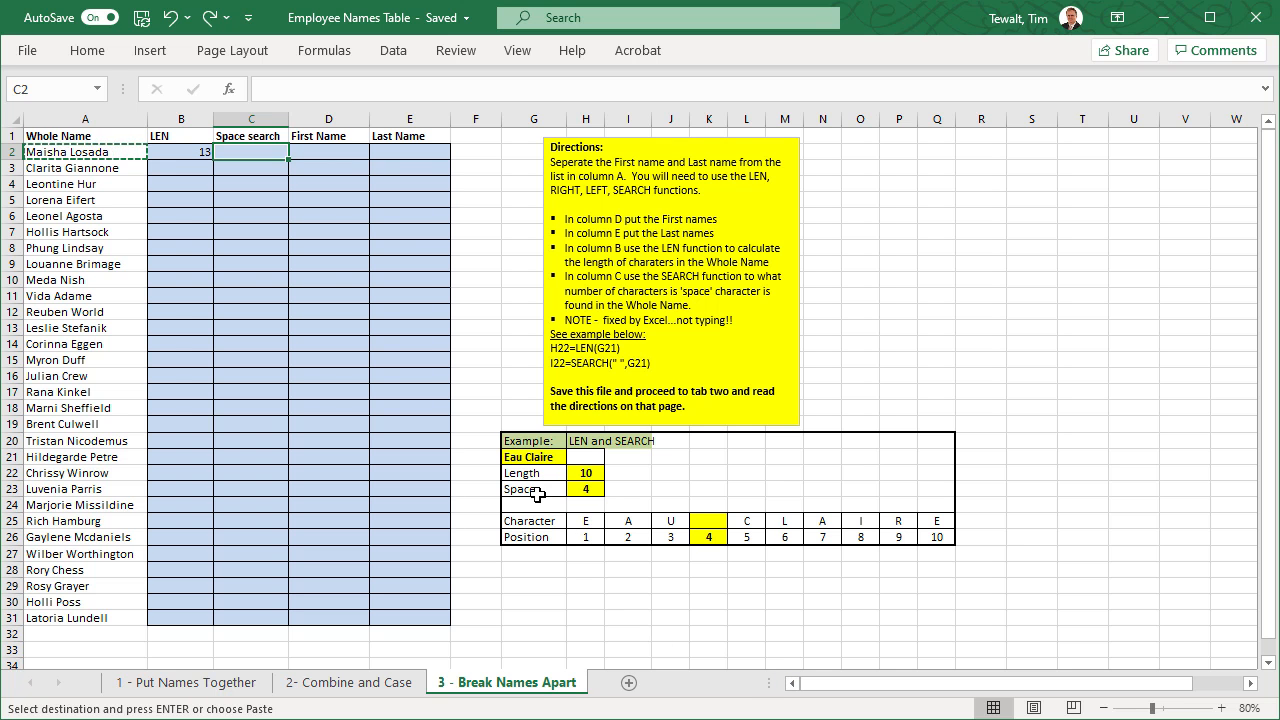
{"action": "left_click", "coordinate": [577, 584]}
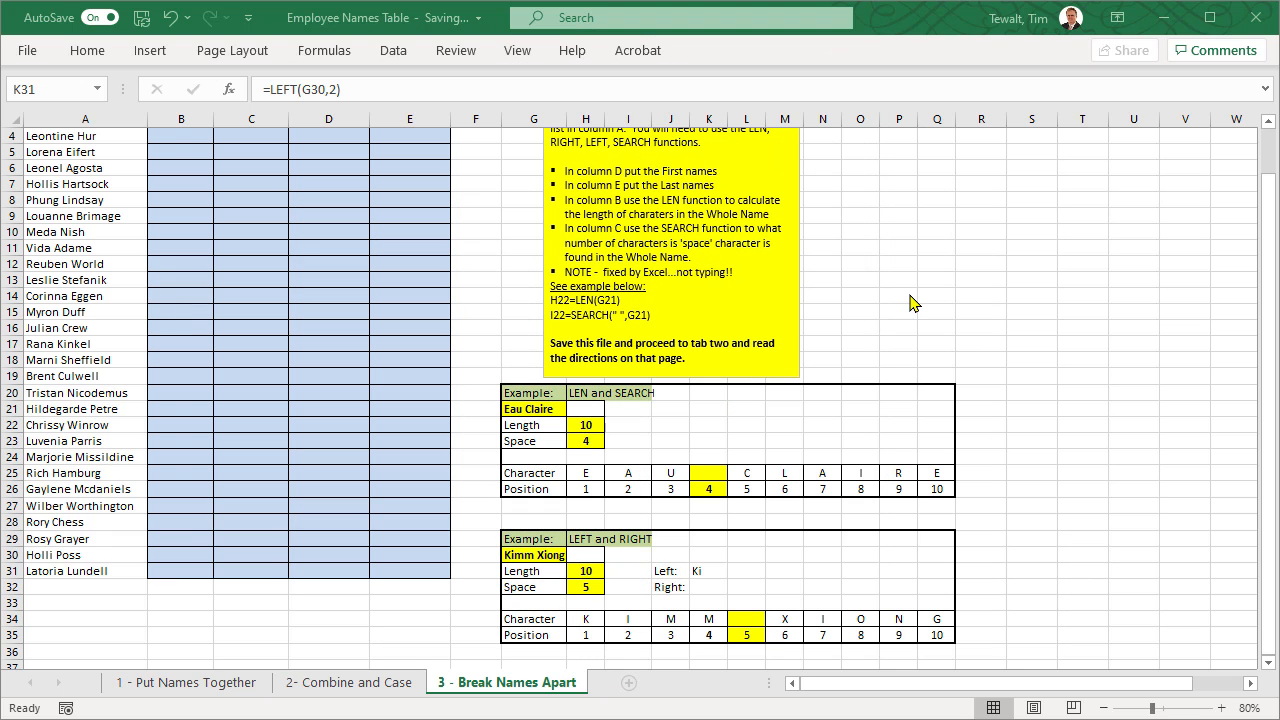
{"action": "scroll", "coordinate": [909, 294], "scroll_direction": "up", "scroll_amount": 1}
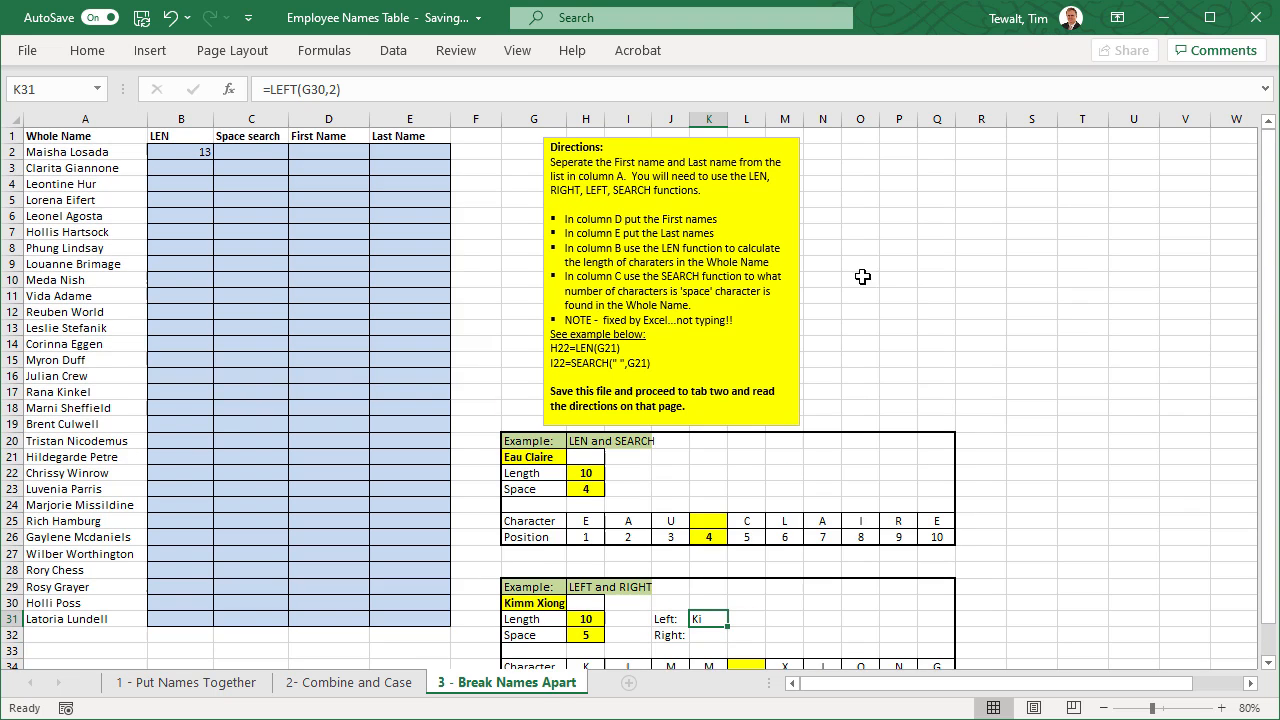
{"action": "scroll", "coordinate": [887, 251], "scroll_direction": "down", "scroll_amount": 1}
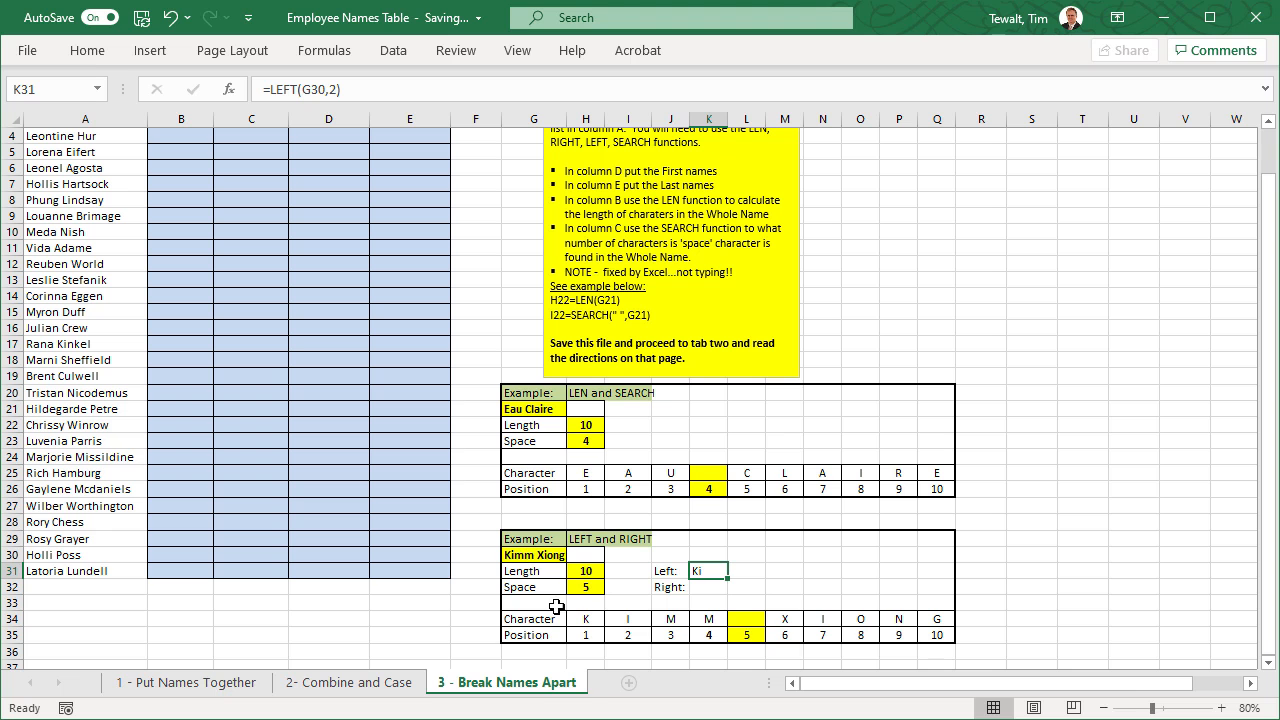
- Examine the length formula in H31 and the space search formula in H32 of the LEFT and RIGHT example
{"action": "left_click", "coordinate": [580, 570]}
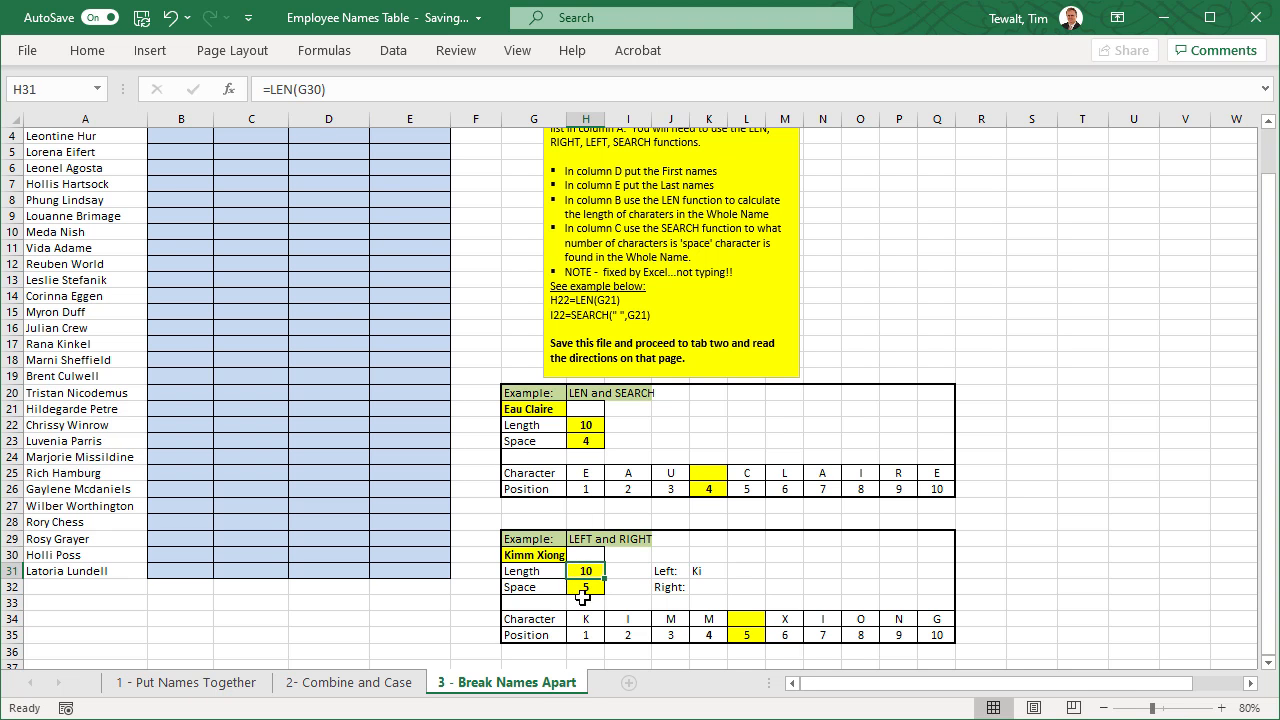
{"action": "left_click", "coordinate": [538, 590]}
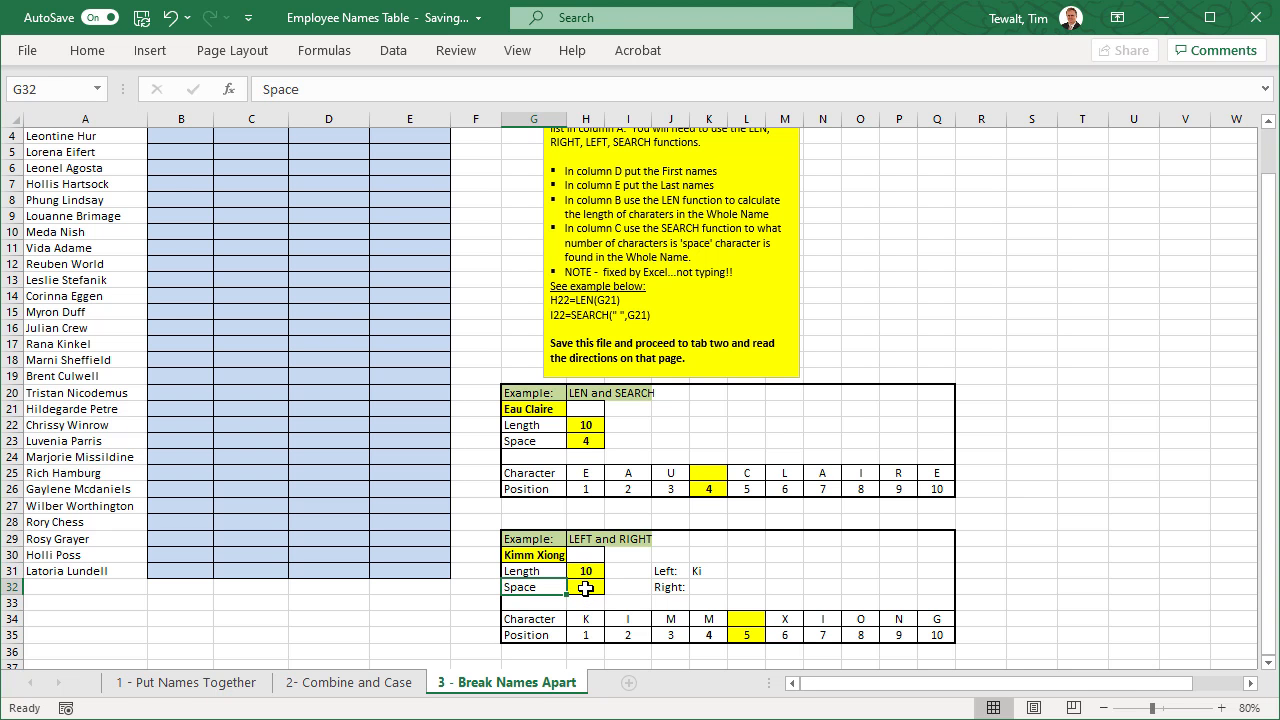
{"action": "left_click", "coordinate": [585, 588]}
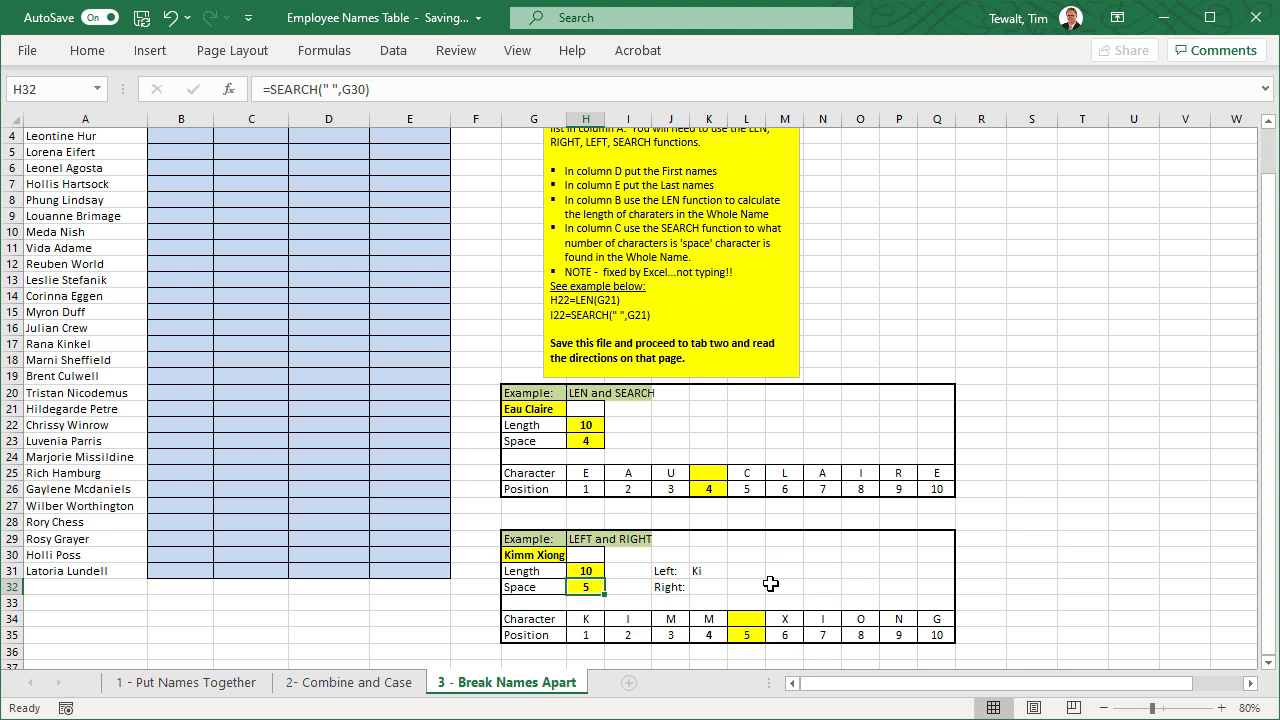
- Inspect the LEFT formula in K31 and open the help article for the LEFT function
{"action": "left_click", "coordinate": [760, 586]}
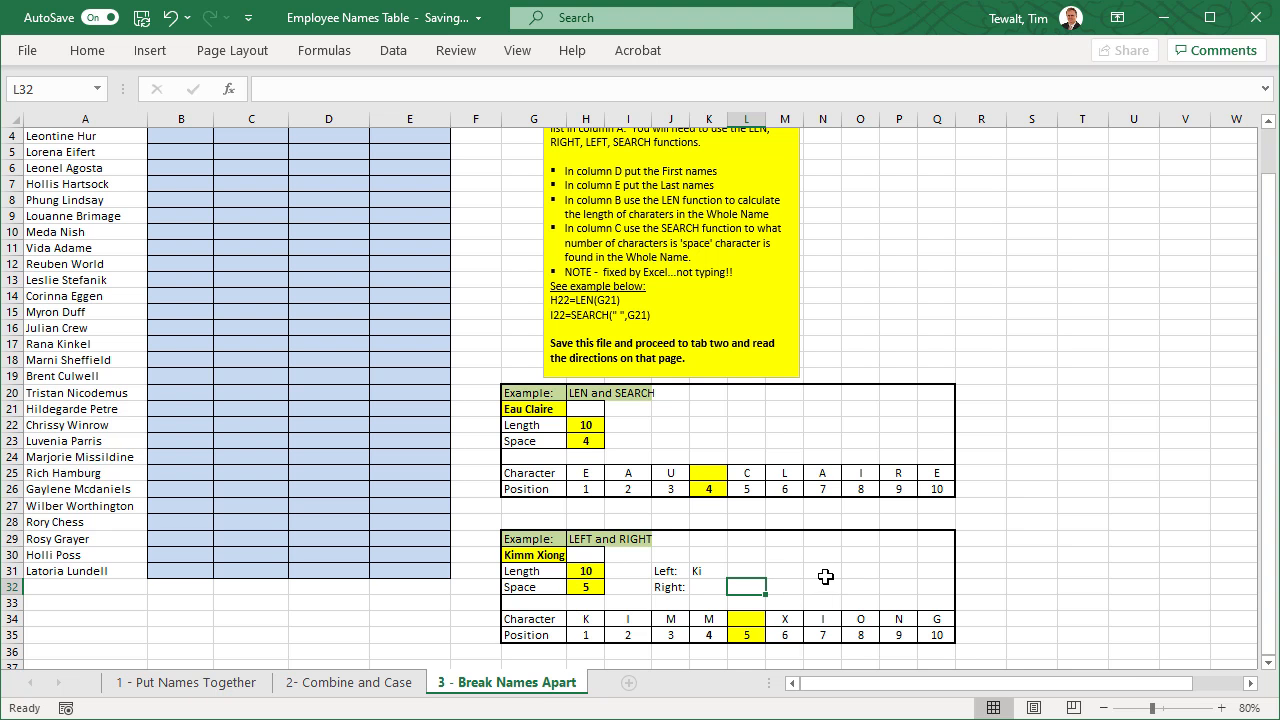
{"action": "left_click", "coordinate": [661, 570]}
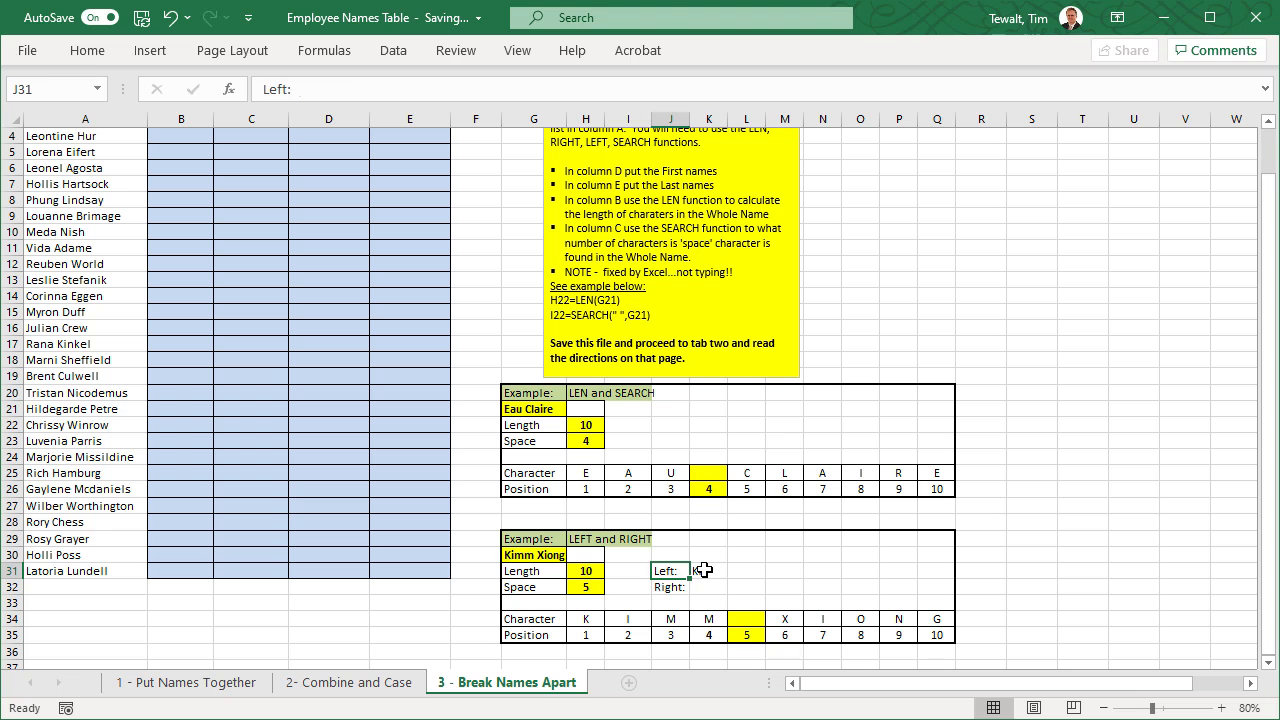
{"action": "left_click", "coordinate": [704, 570]}
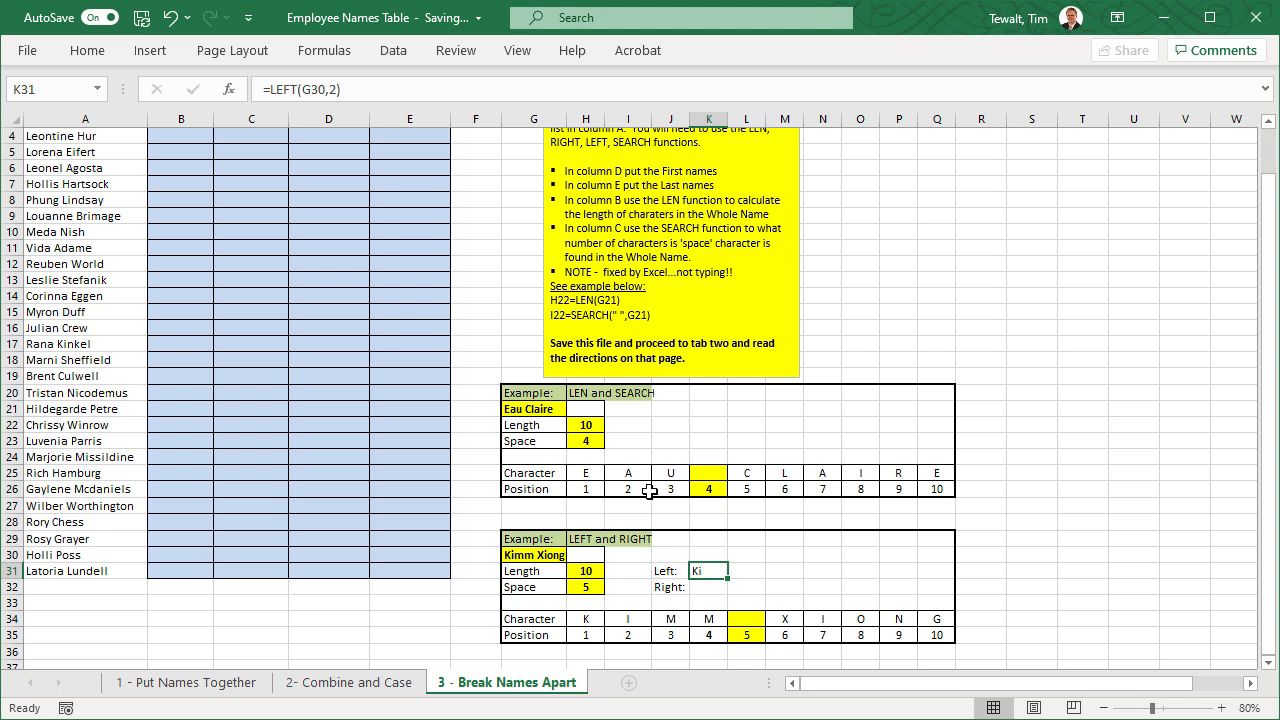
{"action": "double_click", "coordinate": [705, 572]}
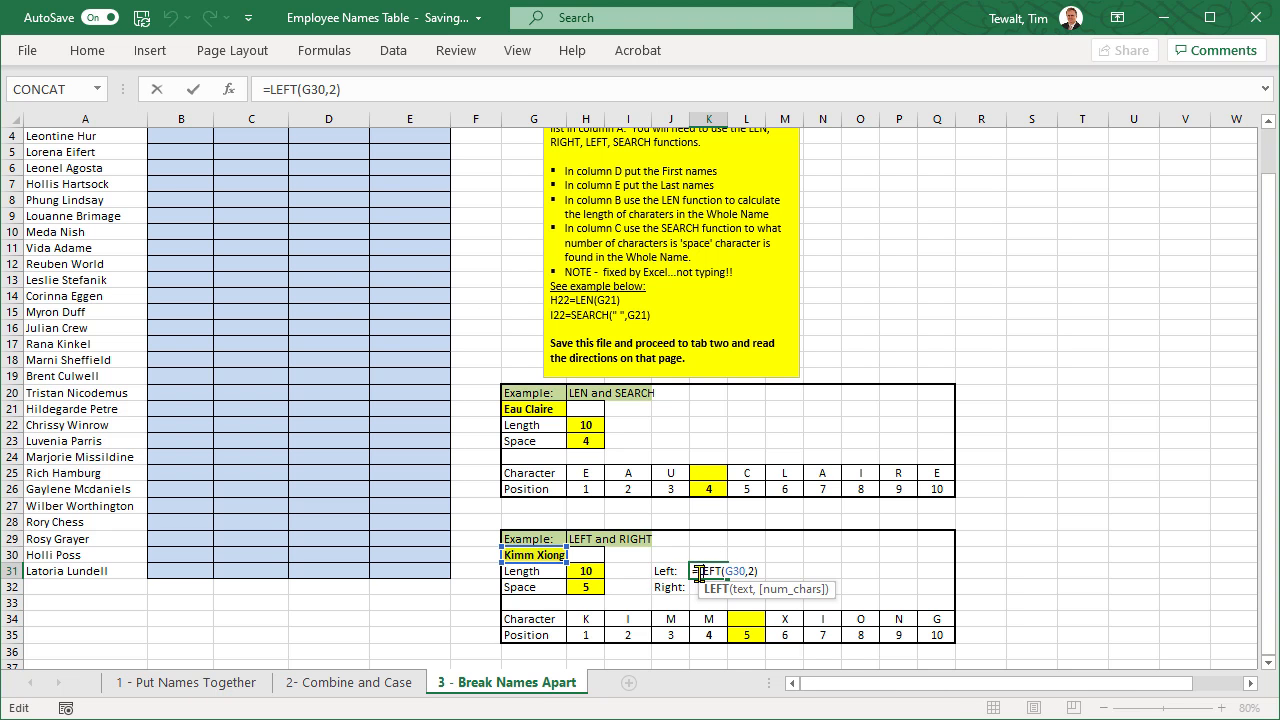
{"action": "left_click", "coordinate": [718, 597]}
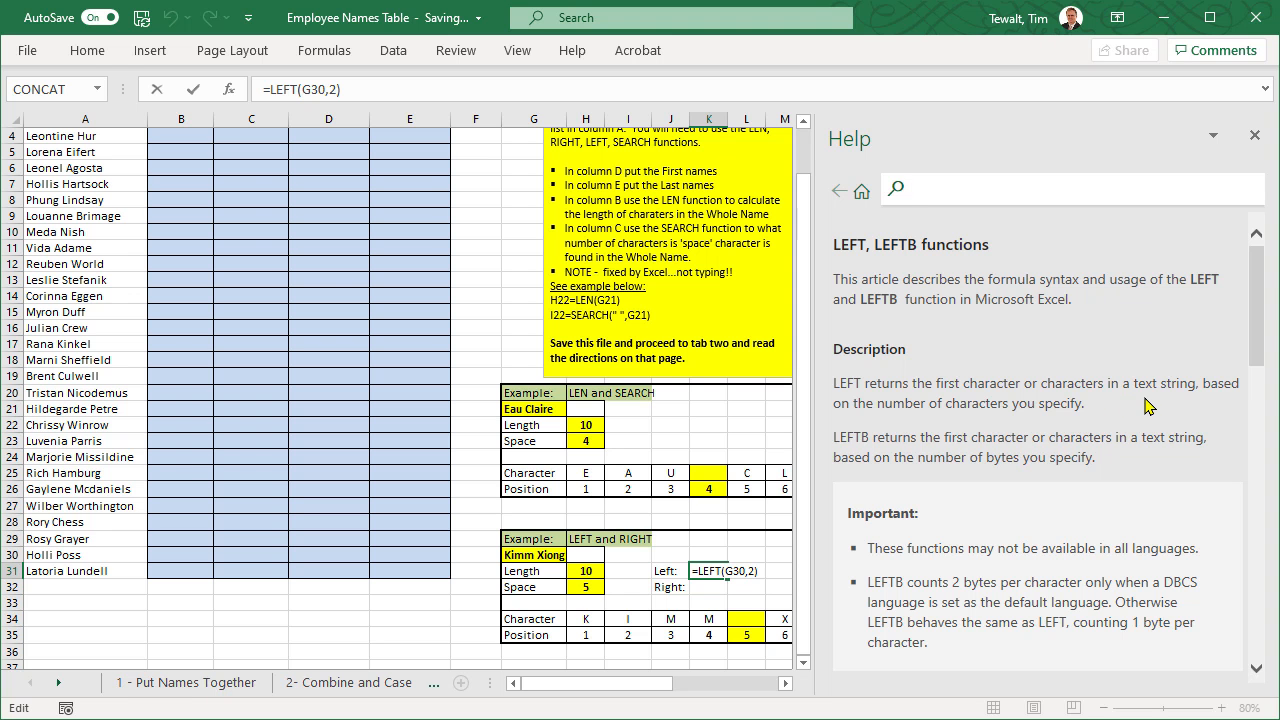
- Read the syntax and the Sale Price example in the LEFT function's help article, and close the help
{"action": "scroll", "coordinate": [1110, 408], "scroll_direction": "down", "scroll_amount": 6}
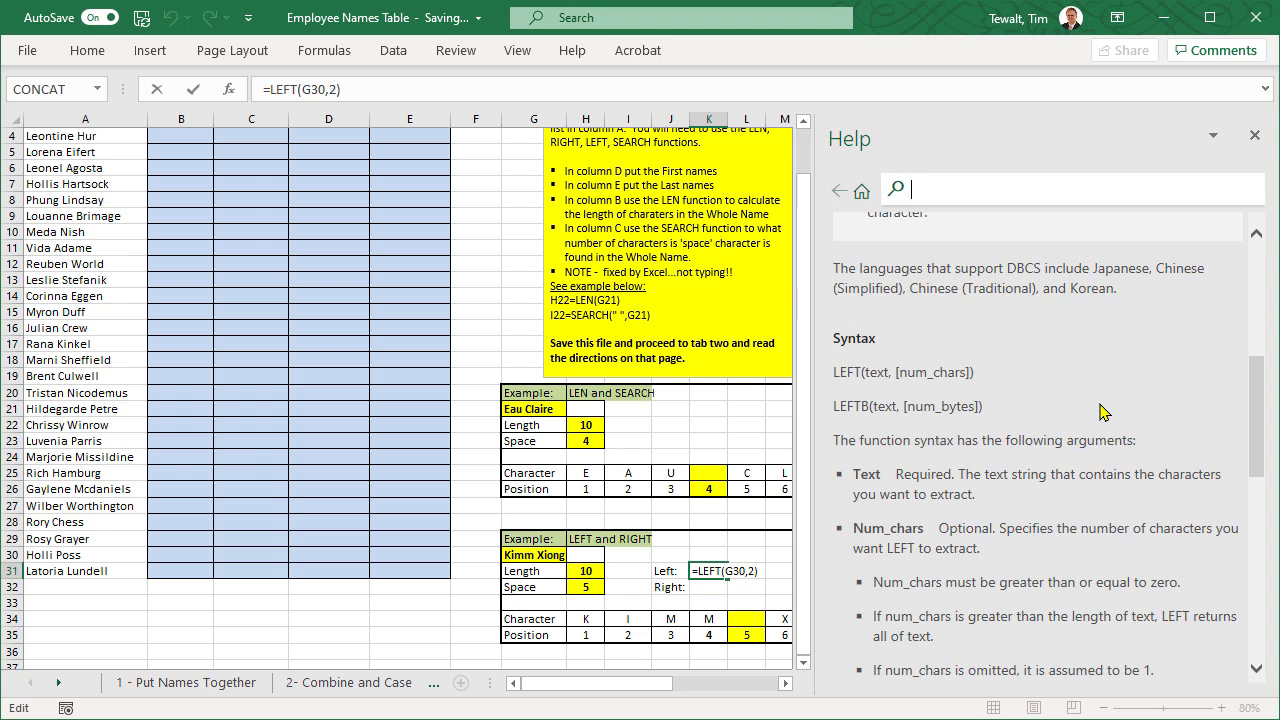
{"action": "double_click", "coordinate": [874, 372]}
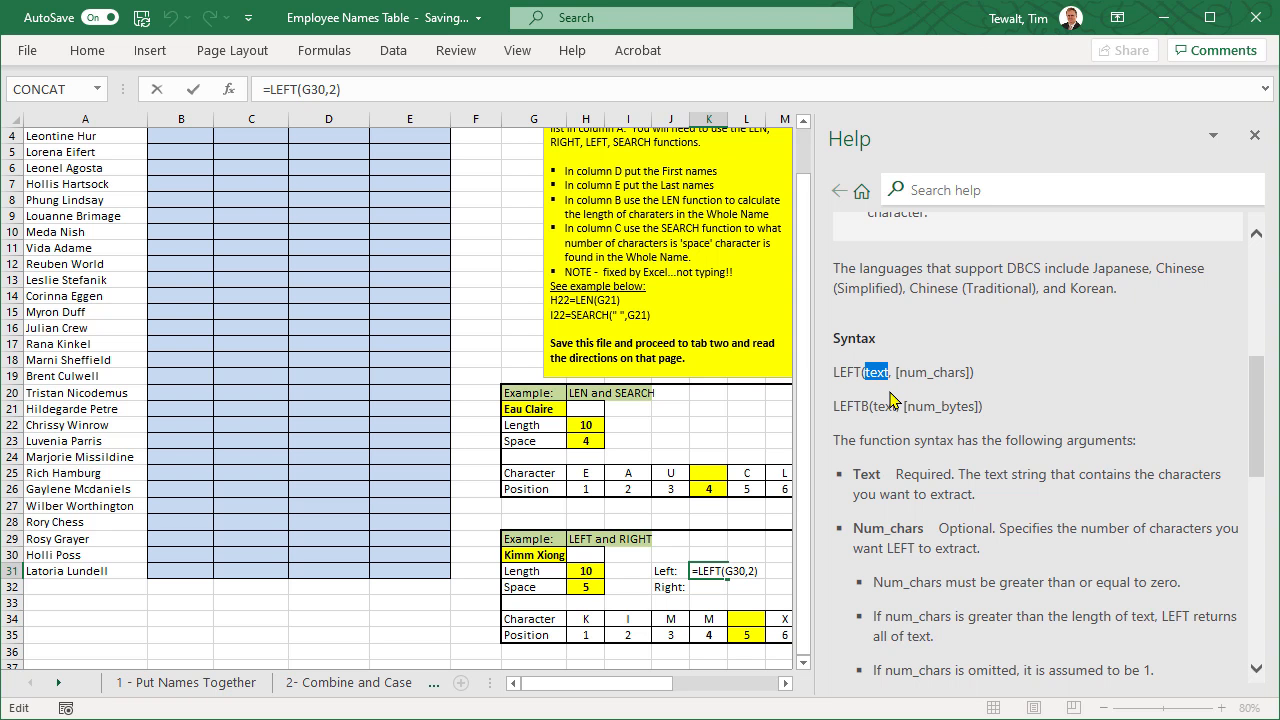
{"action": "left_click", "coordinate": [912, 372]}
{"action": "scroll", "coordinate": [1040, 392], "scroll_direction": "down", "scroll_amount": 3}
{"action": "scroll", "coordinate": [1037, 390], "scroll_direction": "down", "scroll_amount": 6}
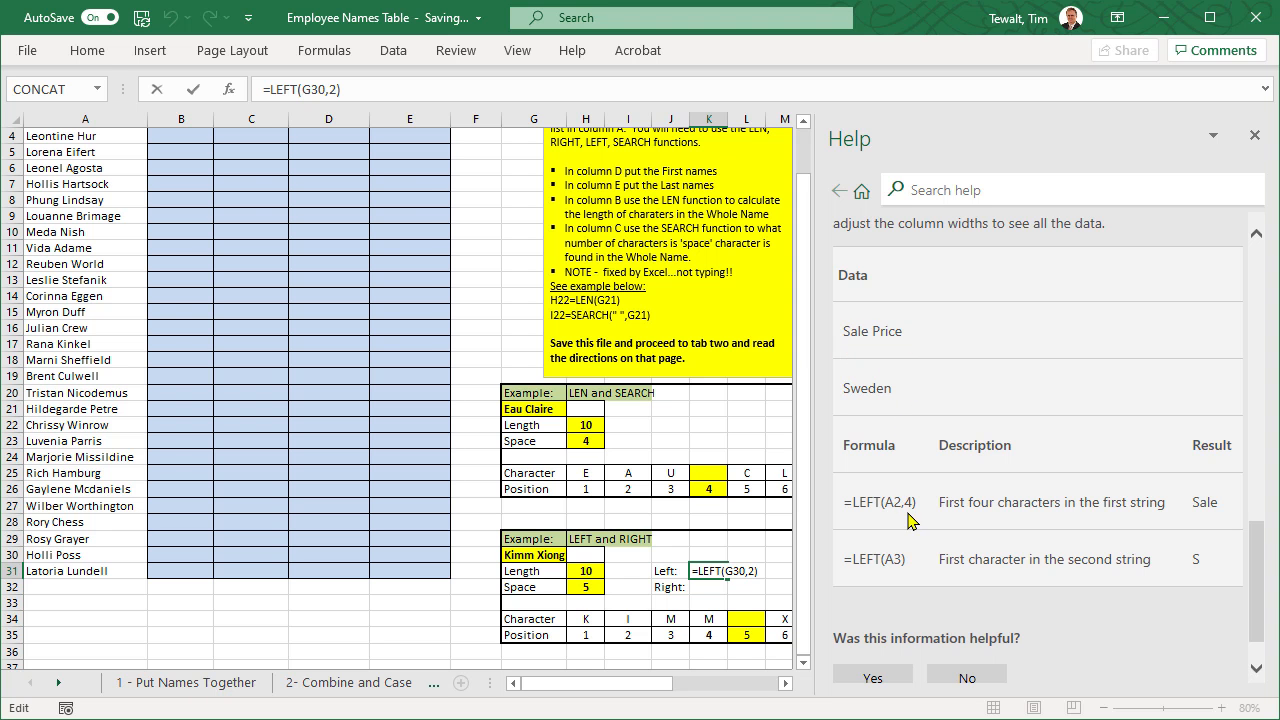
{"action": "left_click_drag", "start_coordinate": [870, 330], "coordinate": [846, 330]}
{"action": "left_click", "coordinate": [1202, 498]}
{"action": "left_click", "coordinate": [714, 571]}
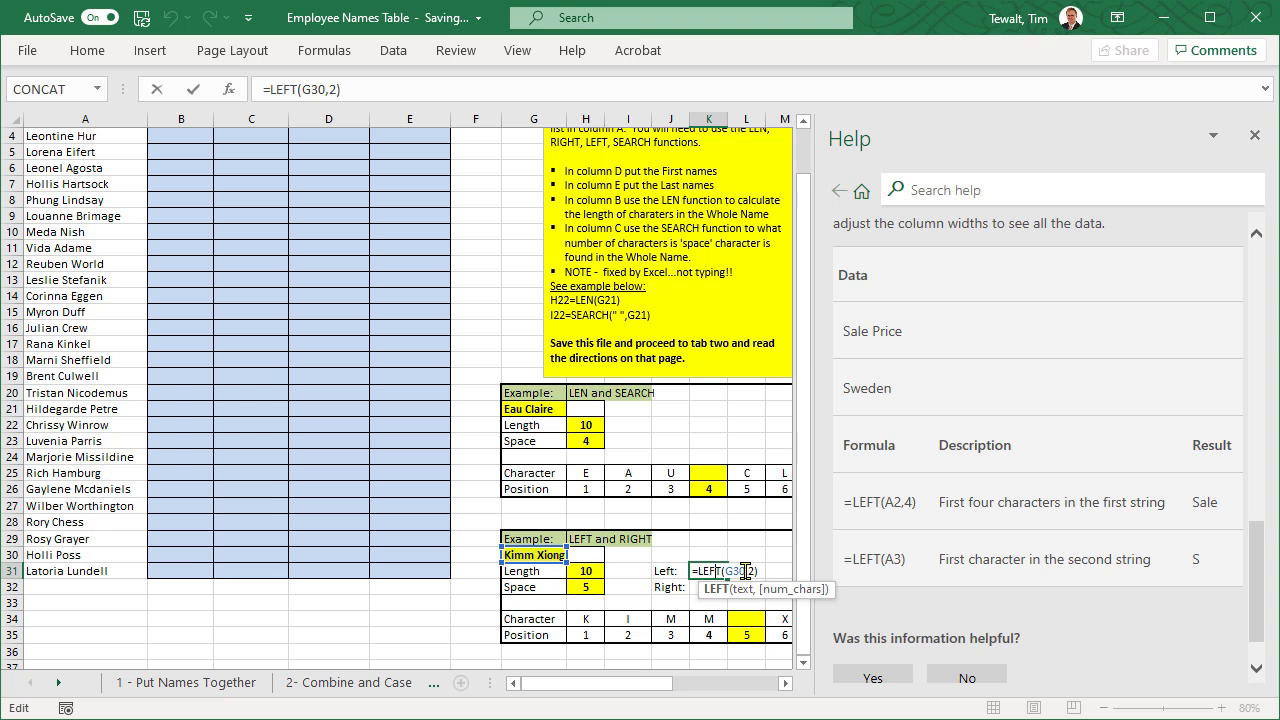
{"action": "left_click", "coordinate": [1255, 135]}
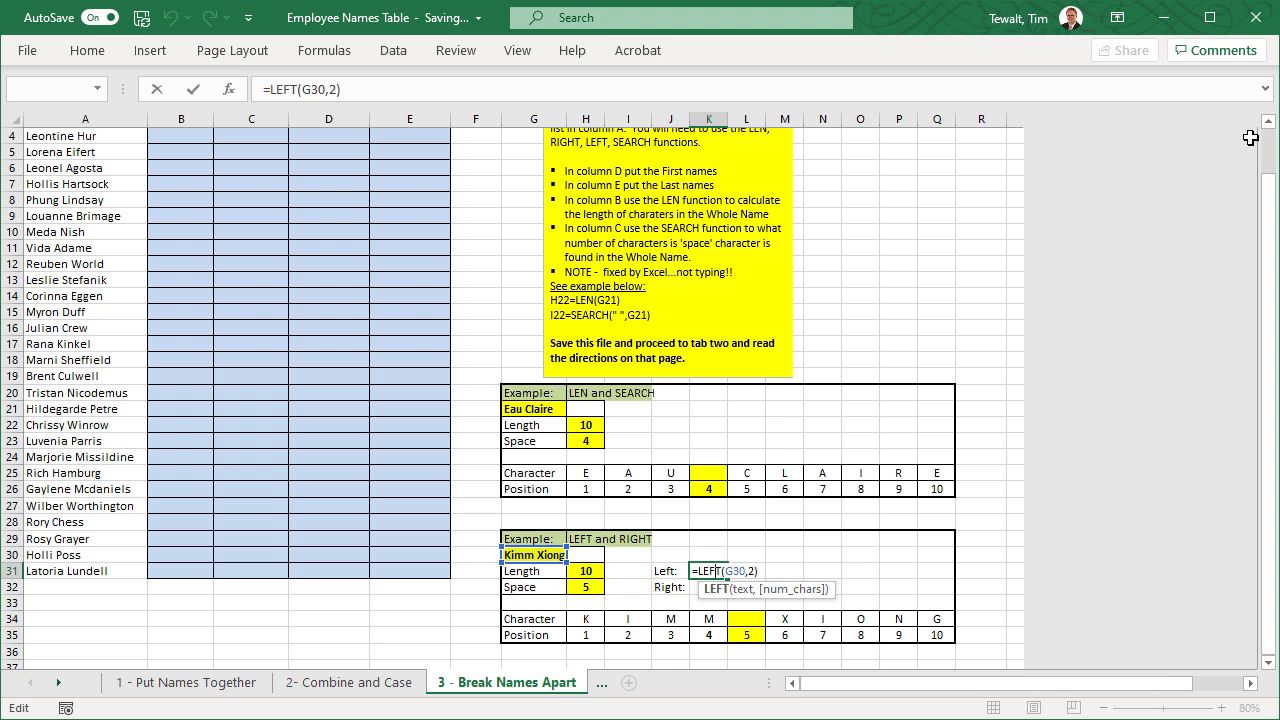
- Change the LEFT formula in K31 to extract six characters: =LEFT(G30,6)
{"action": "left_click", "coordinate": [731, 571]}
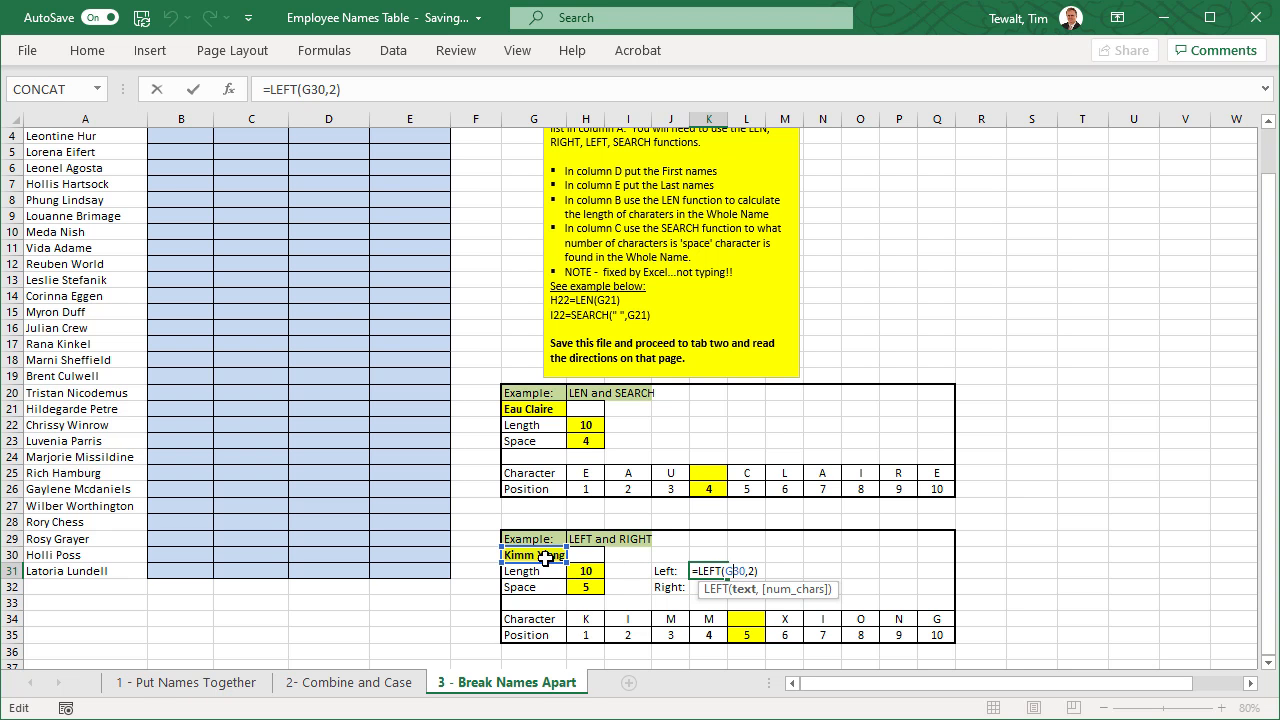
{"action": "left_click", "coordinate": [752, 571]}
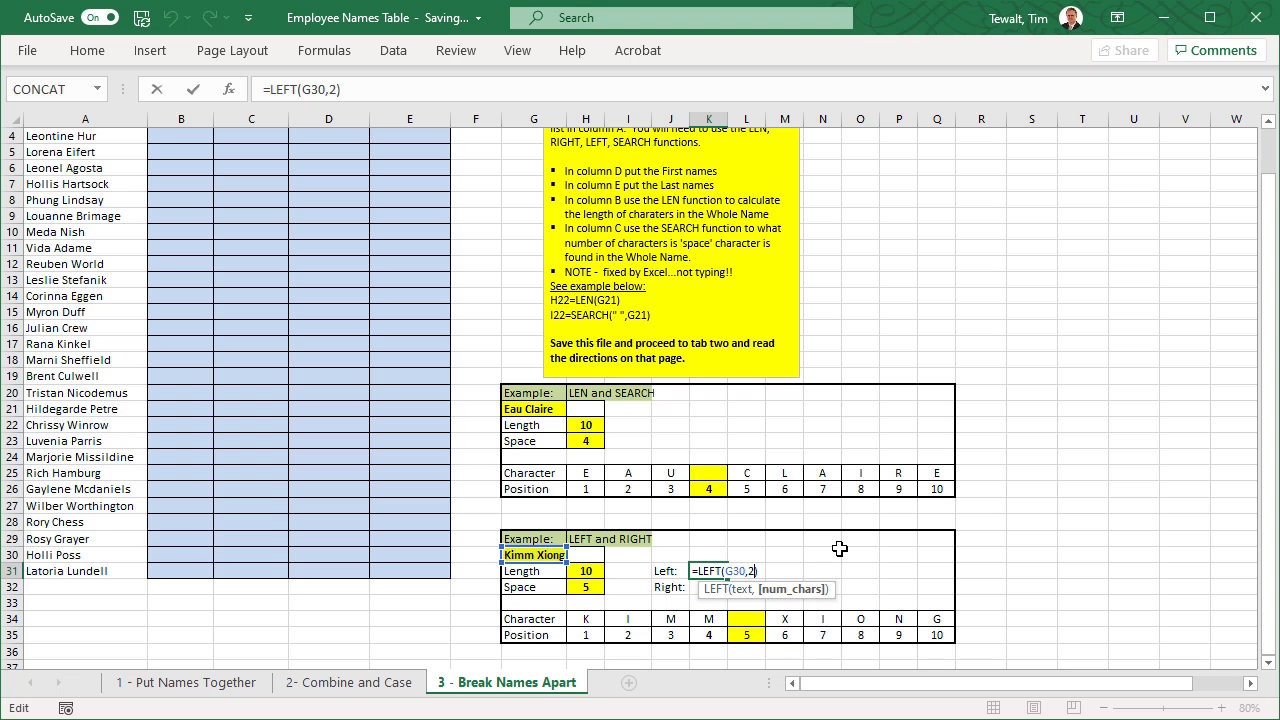
{"action": "key", "text": "BackSpace"}
{"action": "key", "text": "BackSpace"}
{"action": "type", "text": "6"}
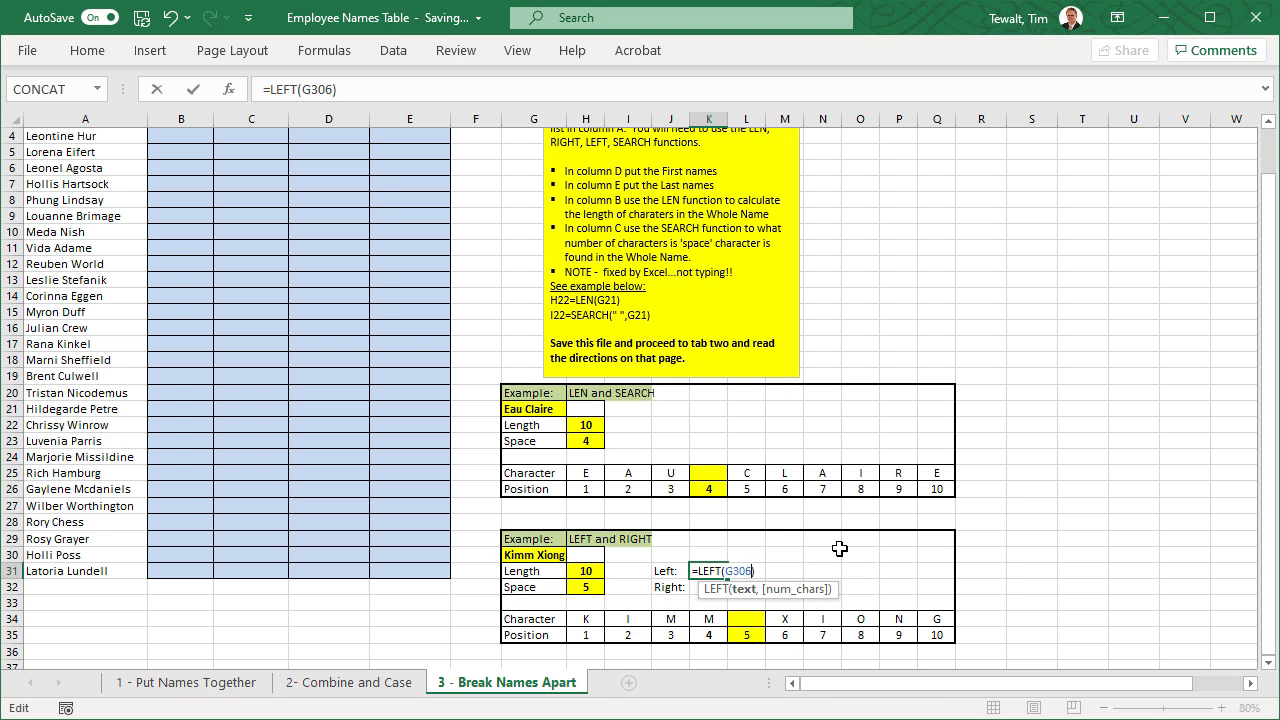
{"action": "key", "text": "BackSpace"}
{"action": "type", "text": ",6"}
{"action": "key", "text": "Return"}
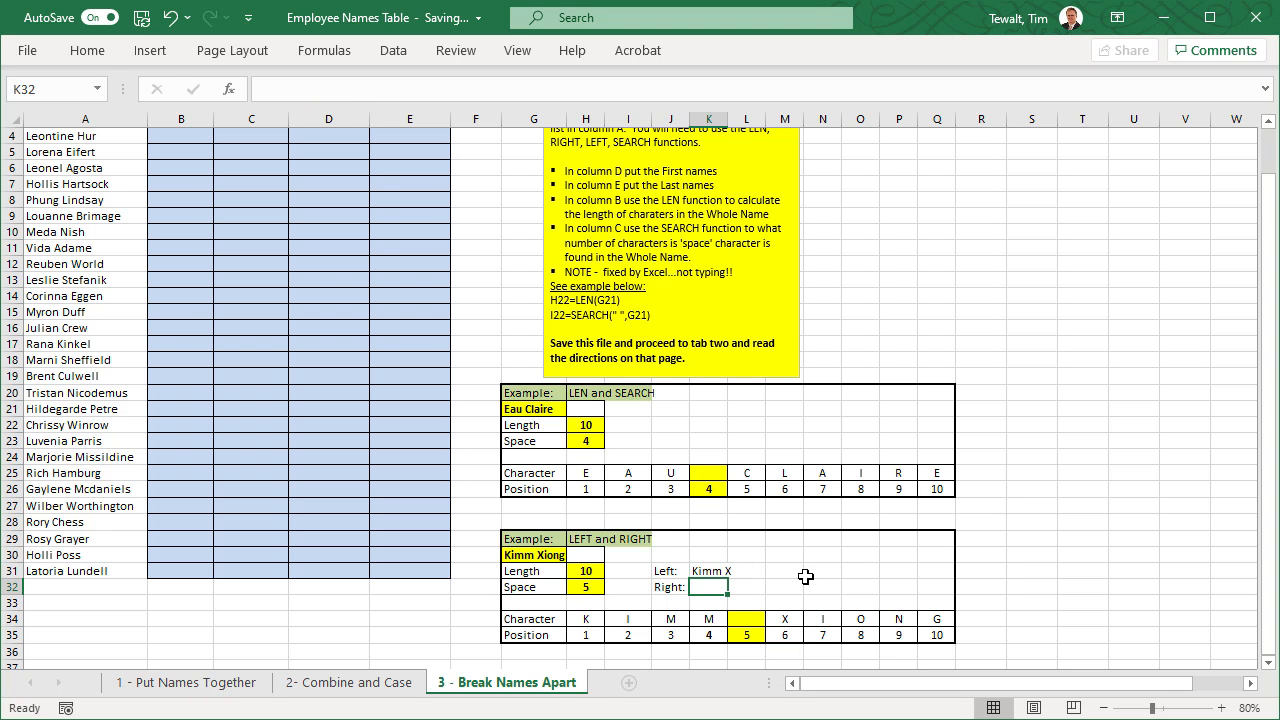
- Replace the fixed character count in K31's LEFT formula with the space position in H32, reduced to leave out the space
{"action": "left_click", "coordinate": [707, 572]}
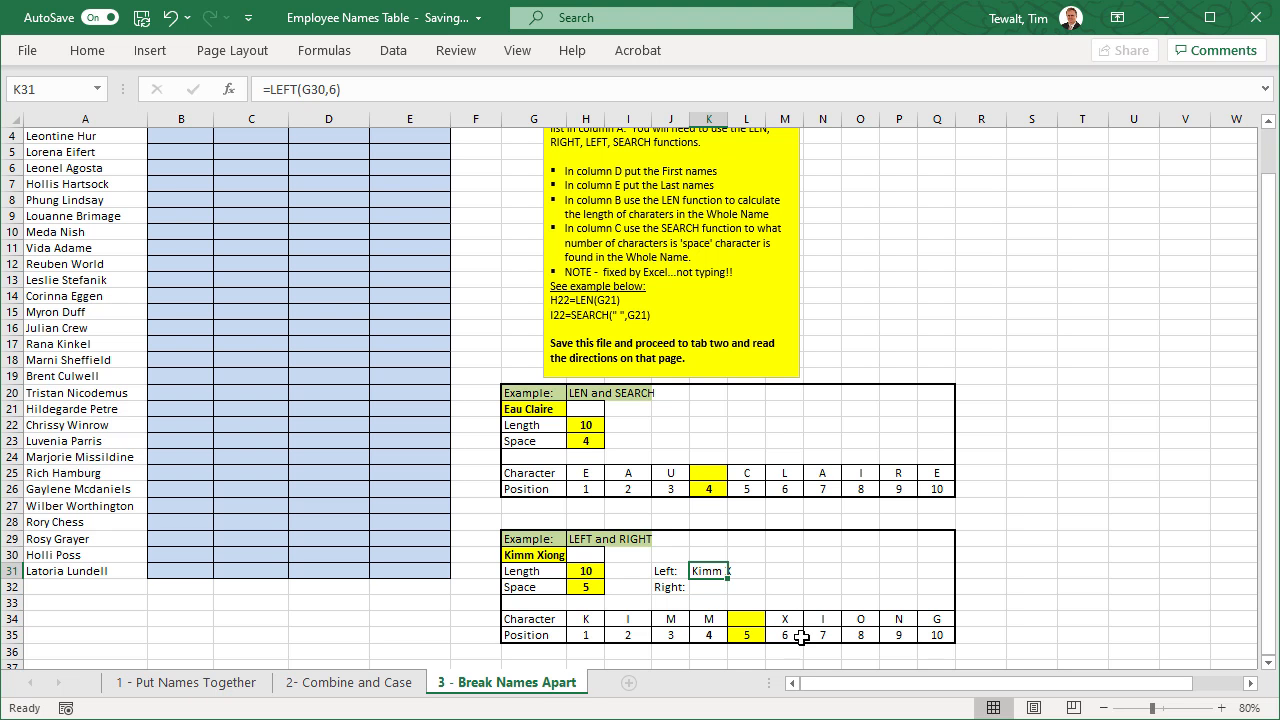
{"action": "double_click", "coordinate": [710, 571]}
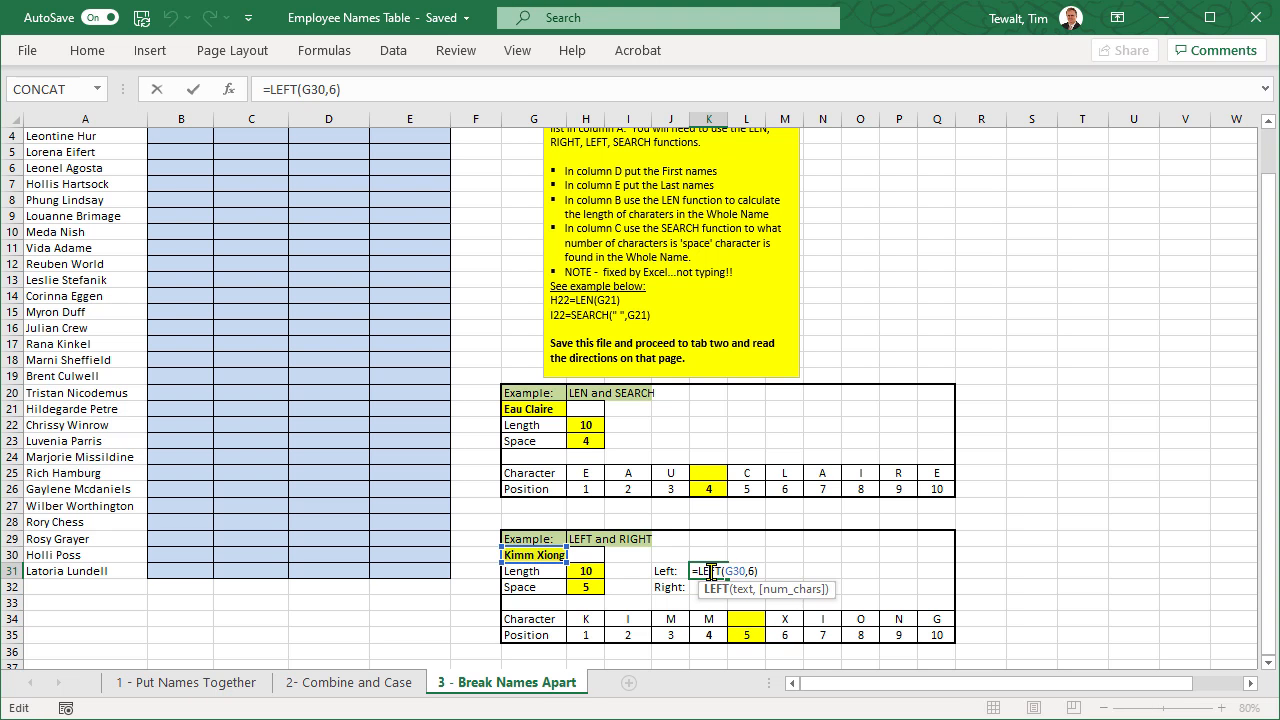
{"action": "left_click", "coordinate": [752, 571]}
{"action": "key", "text": "BackSpace"}
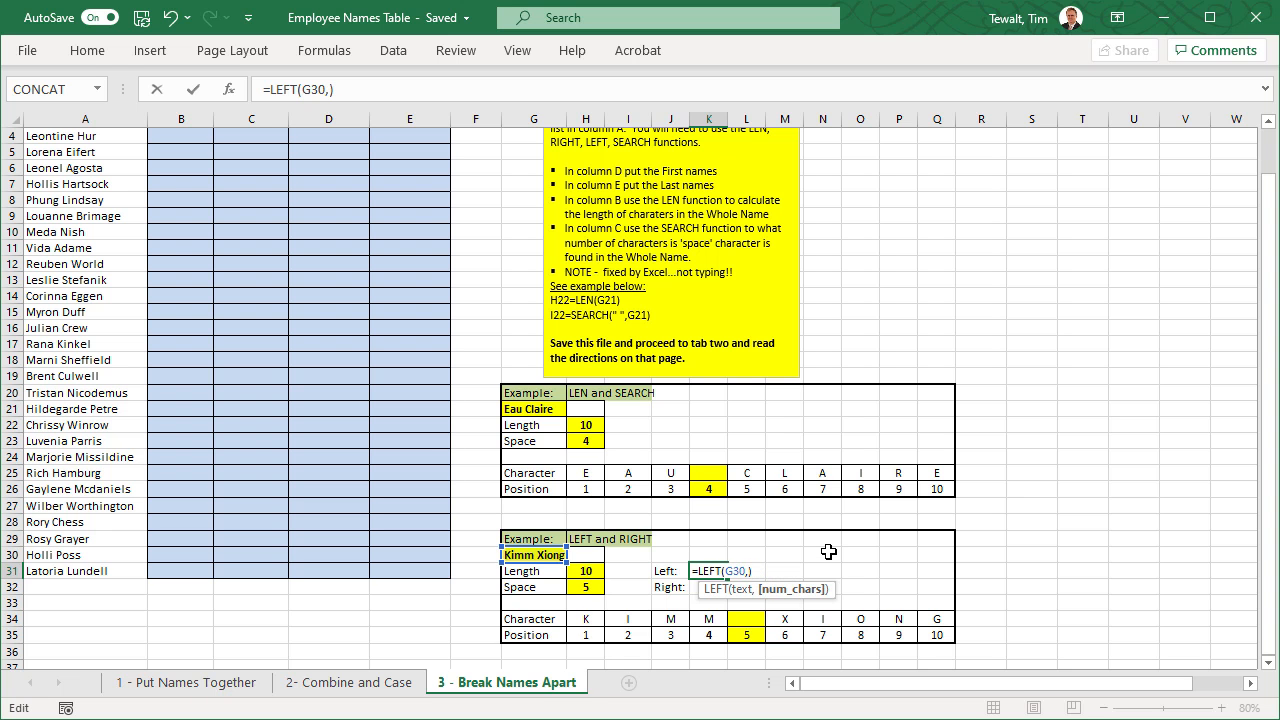
{"action": "left_click", "coordinate": [585, 587]}
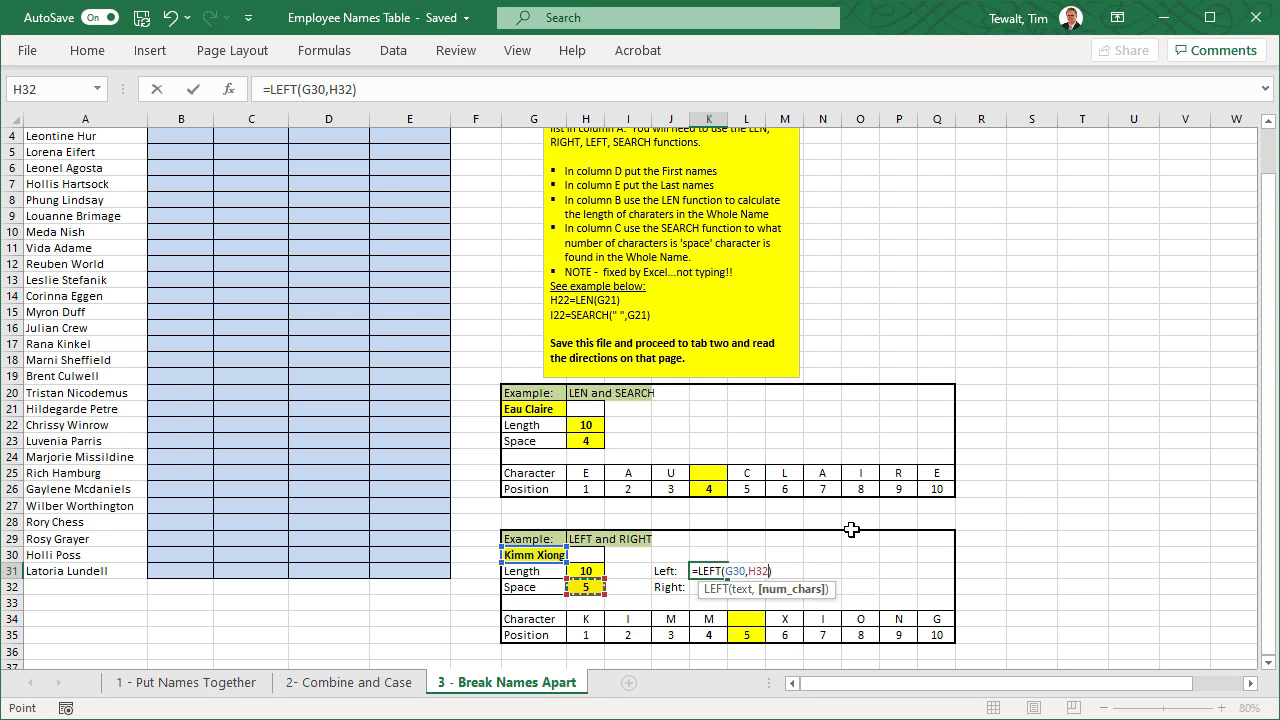
{"action": "type", "text": "-1"}
{"action": "key", "text": "Return"}
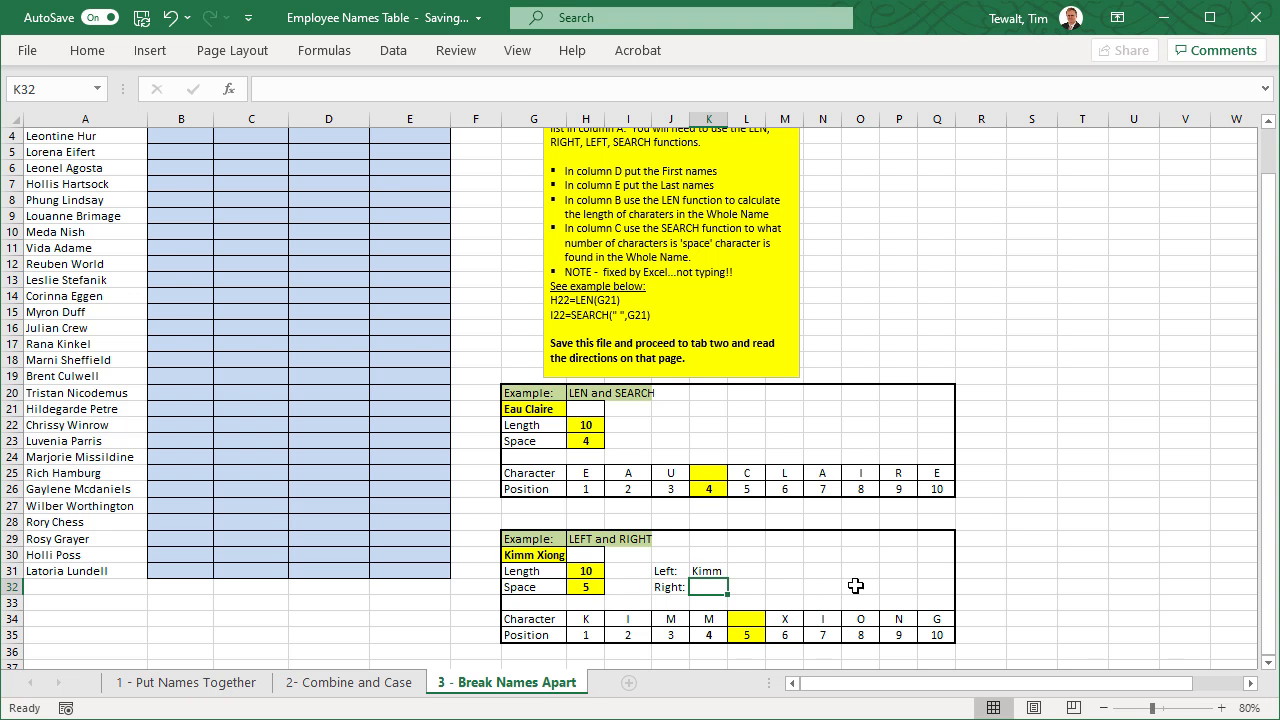
- Start a RIGHT formula in K32 and read the syntax and Sale Price example in the function's help article
{"action": "type", "text": "=right"}
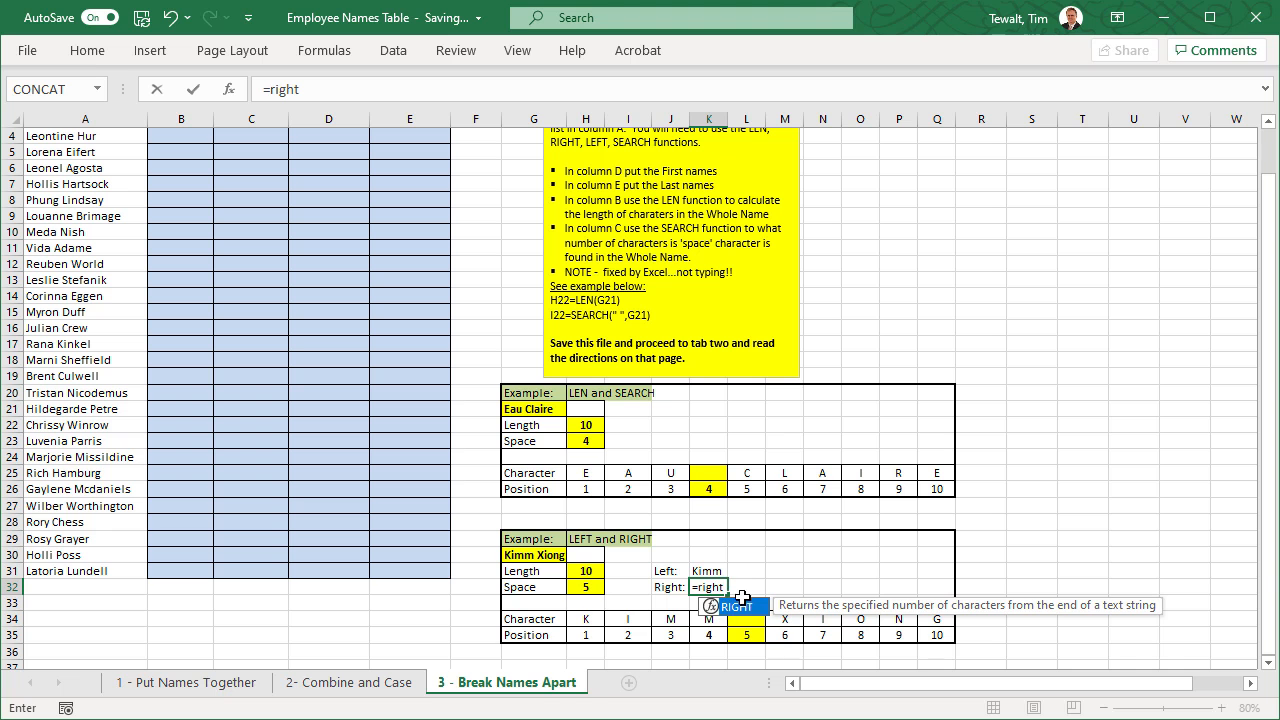
{"action": "double_click", "coordinate": [737, 607]}
{"action": "left_click", "coordinate": [740, 606]}
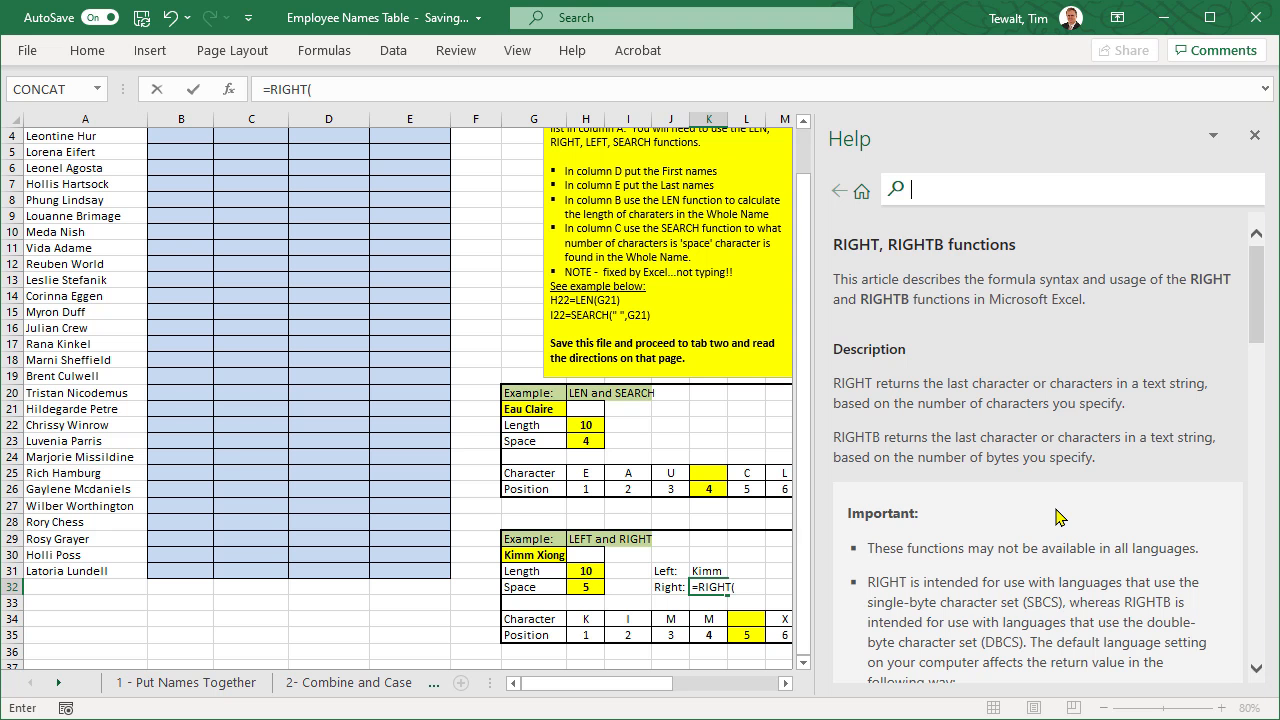
{"action": "scroll", "coordinate": [1059, 516], "scroll_direction": "down", "scroll_amount": 5}
{"action": "scroll", "coordinate": [1059, 516], "scroll_direction": "down", "scroll_amount": 10}
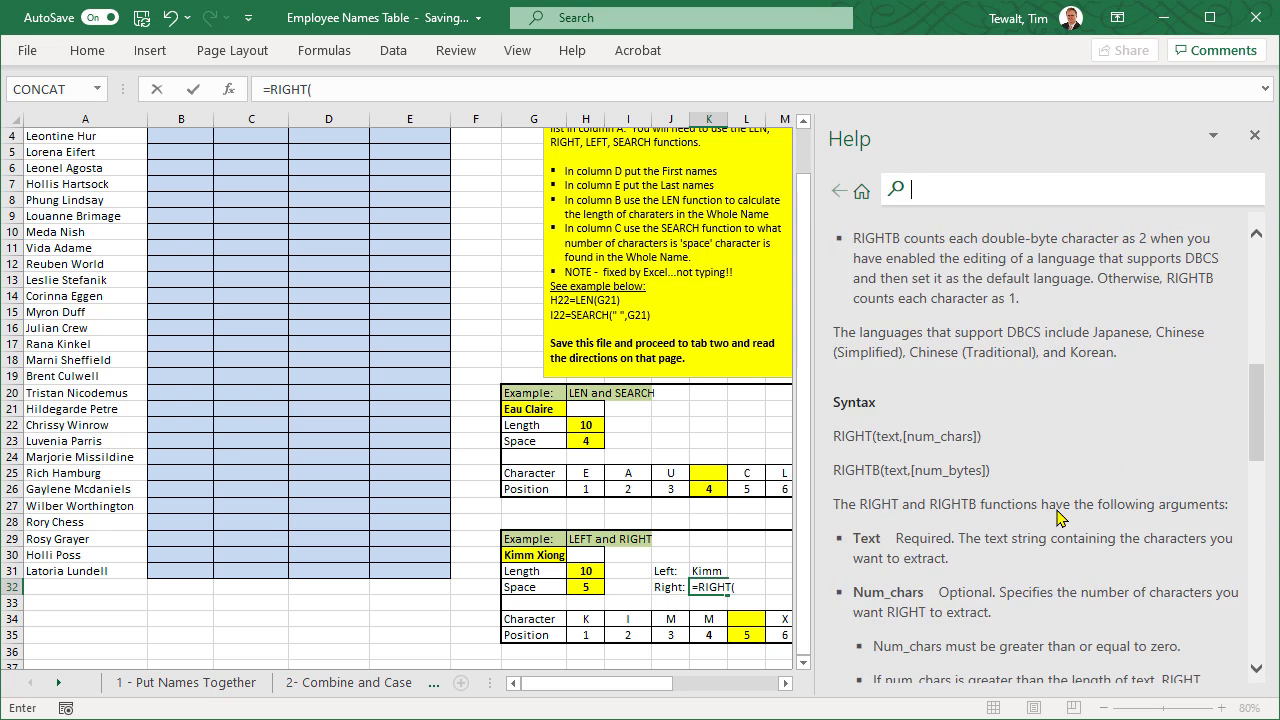
{"action": "scroll", "coordinate": [1059, 516], "scroll_direction": "down", "scroll_amount": 5}
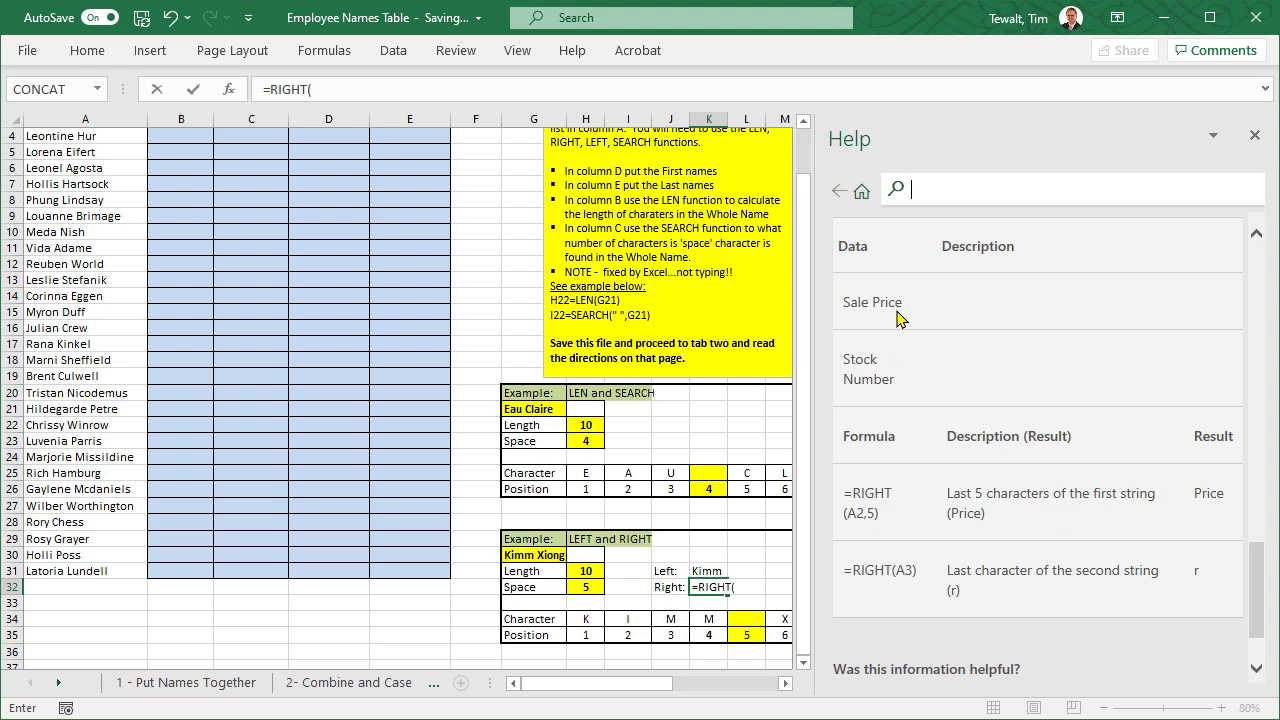
{"action": "left_click_drag", "start_coordinate": [903, 303], "coordinate": [873, 311]}
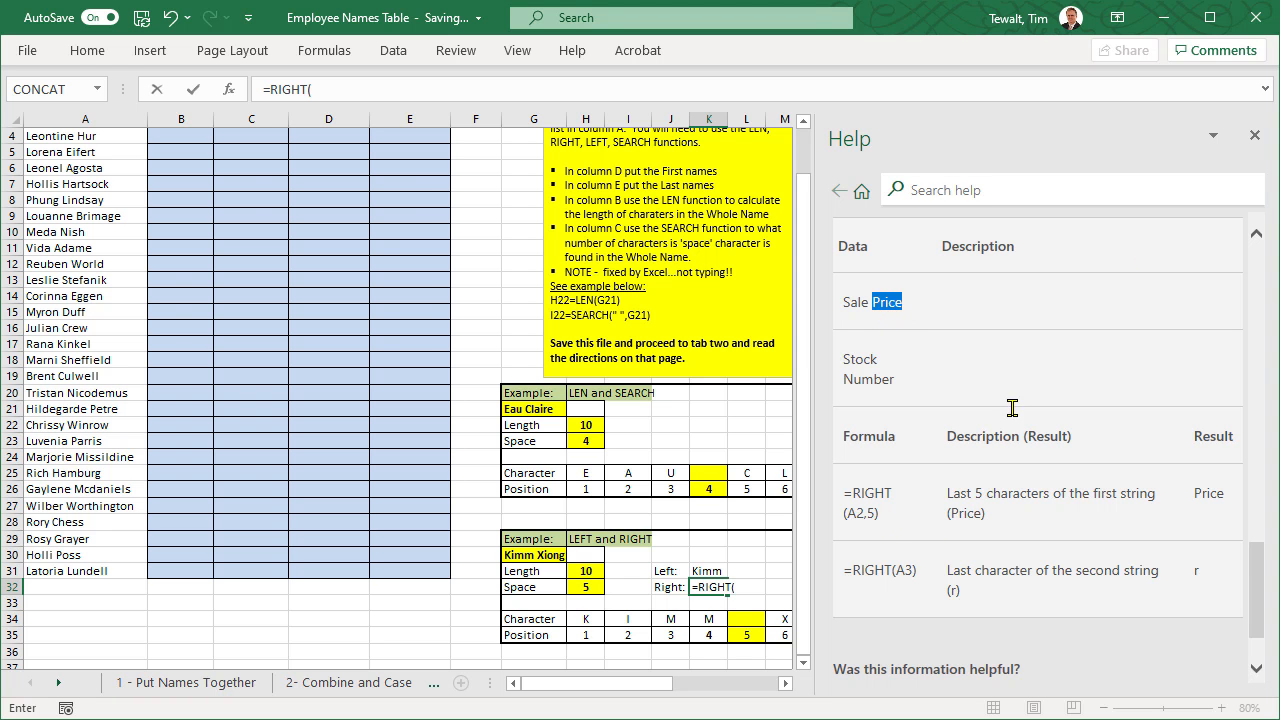
{"action": "left_click", "coordinate": [1254, 136]}
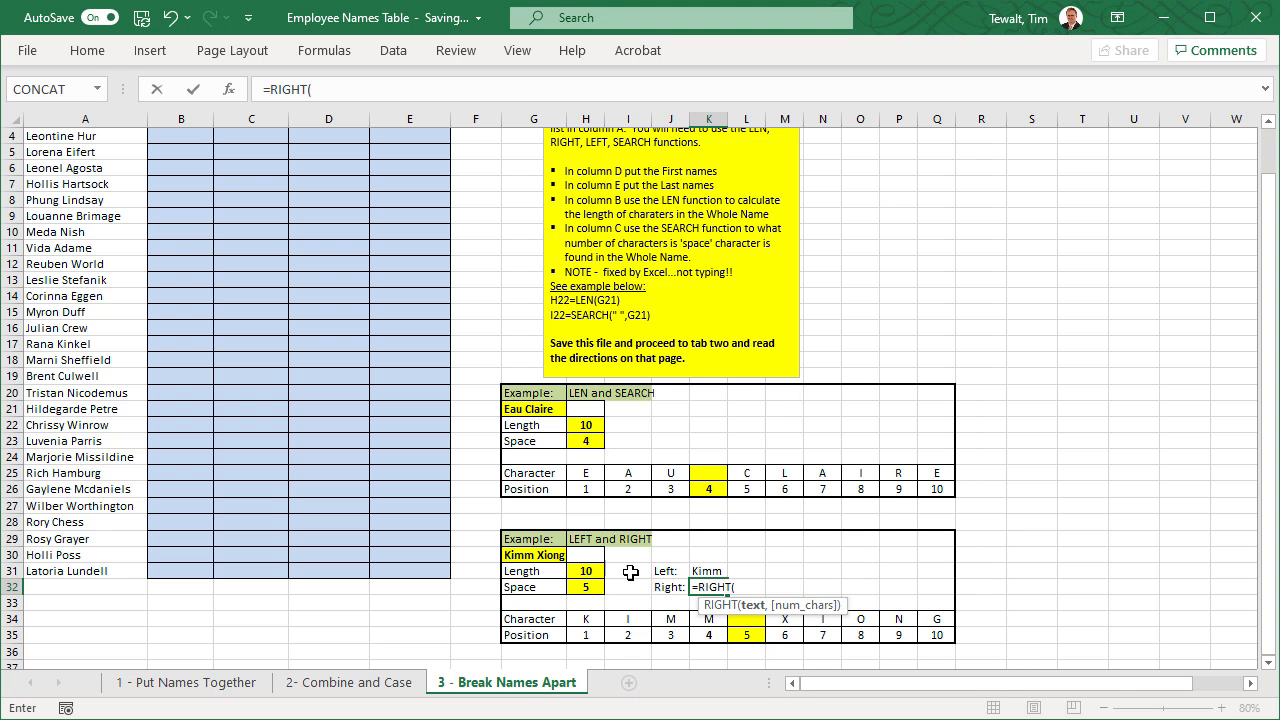
- Complete the K32 formula as =RIGHT(G30,3) and compare it with the last three letters in O34:Q34
{"action": "left_click", "coordinate": [533, 556]}
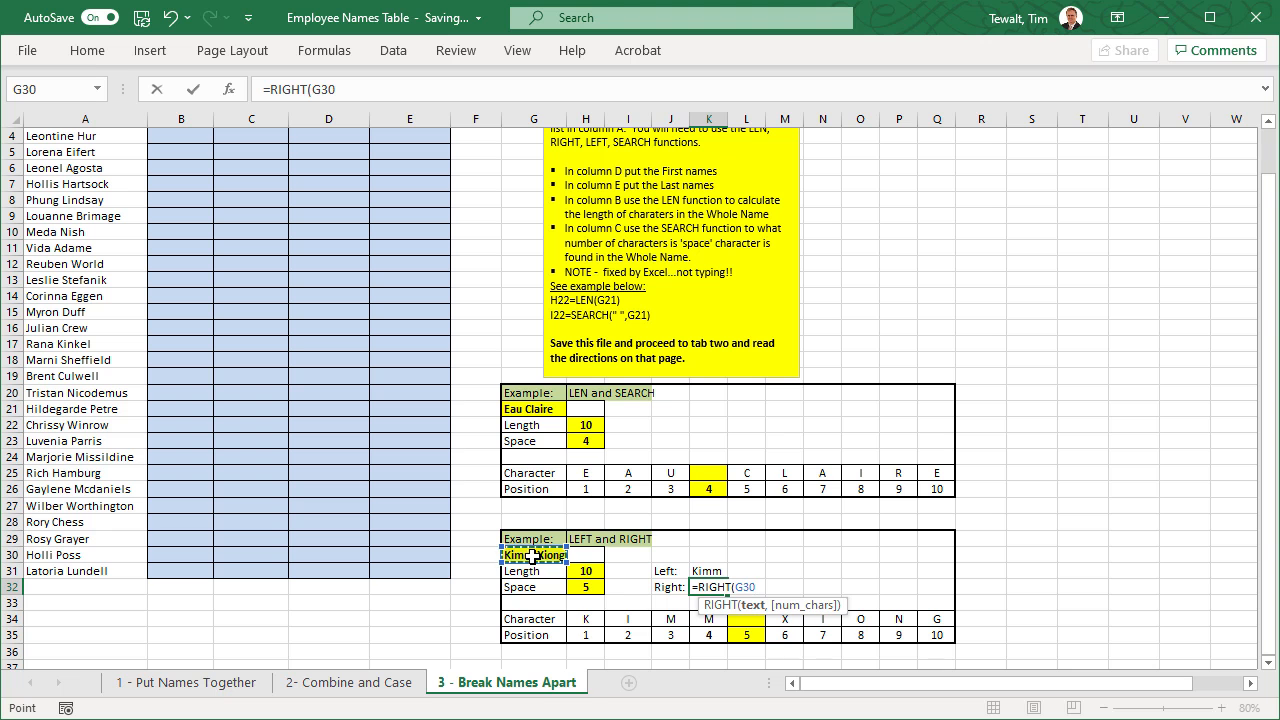
{"action": "type", "text": ","}
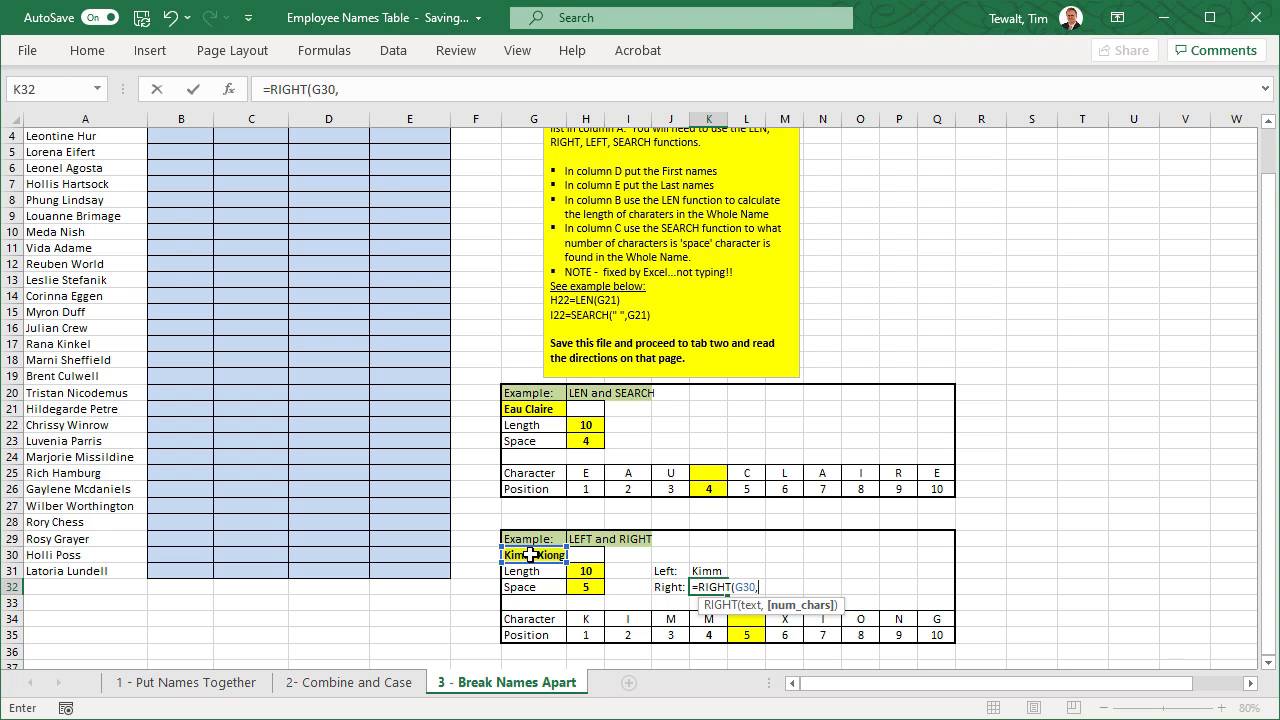
{"action": "type", "text": "3)"}
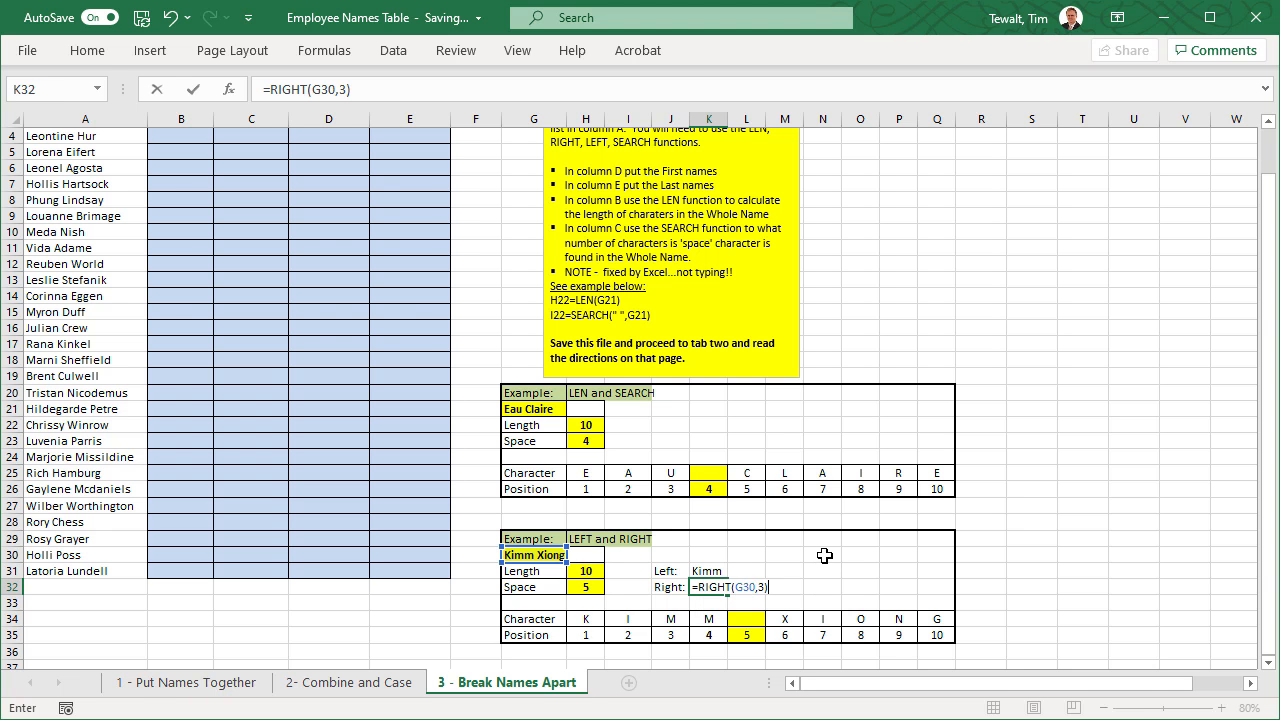
{"action": "key", "text": "Return"}
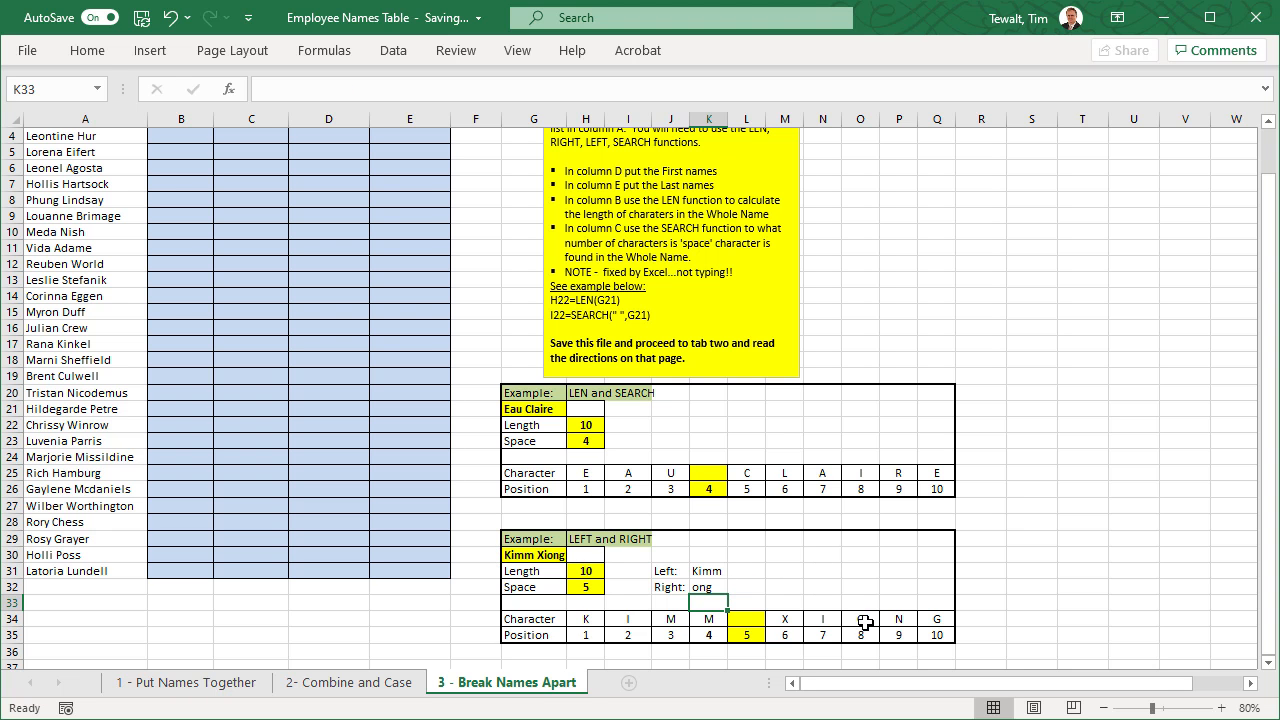
{"action": "left_click_drag", "start_coordinate": [862, 618], "coordinate": [930, 618]}
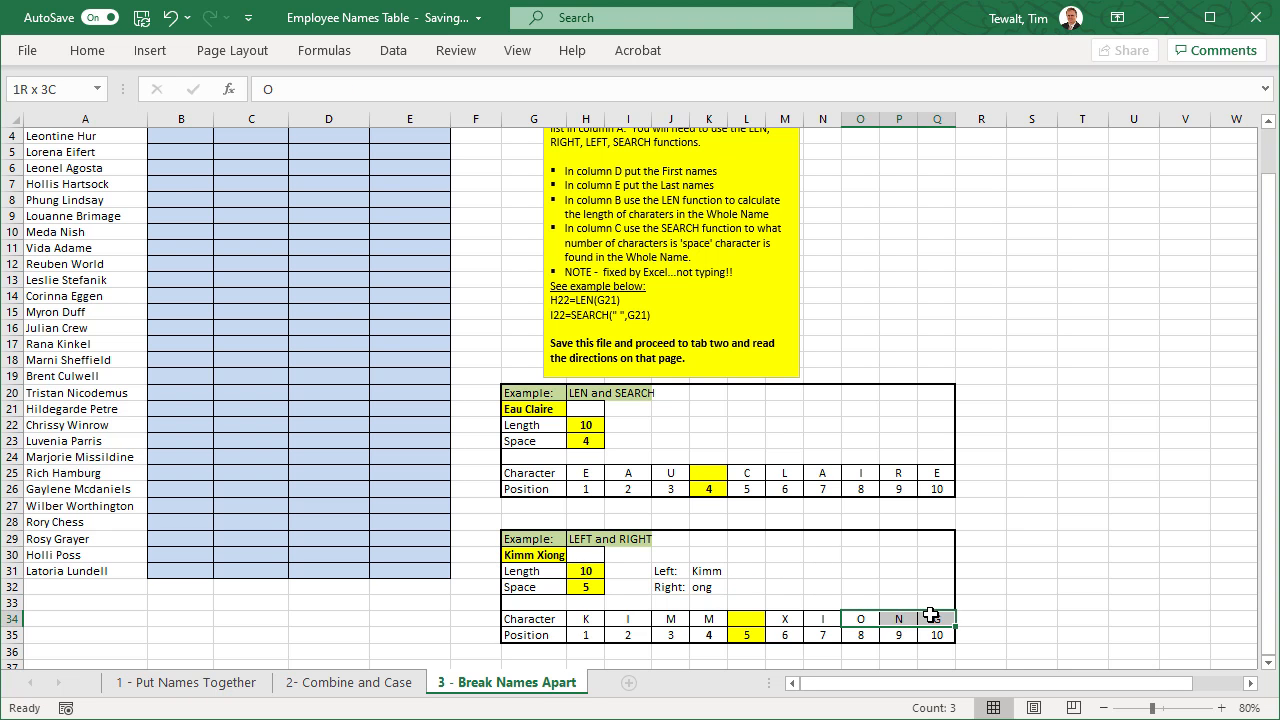
{"action": "left_click", "coordinate": [890, 567]}
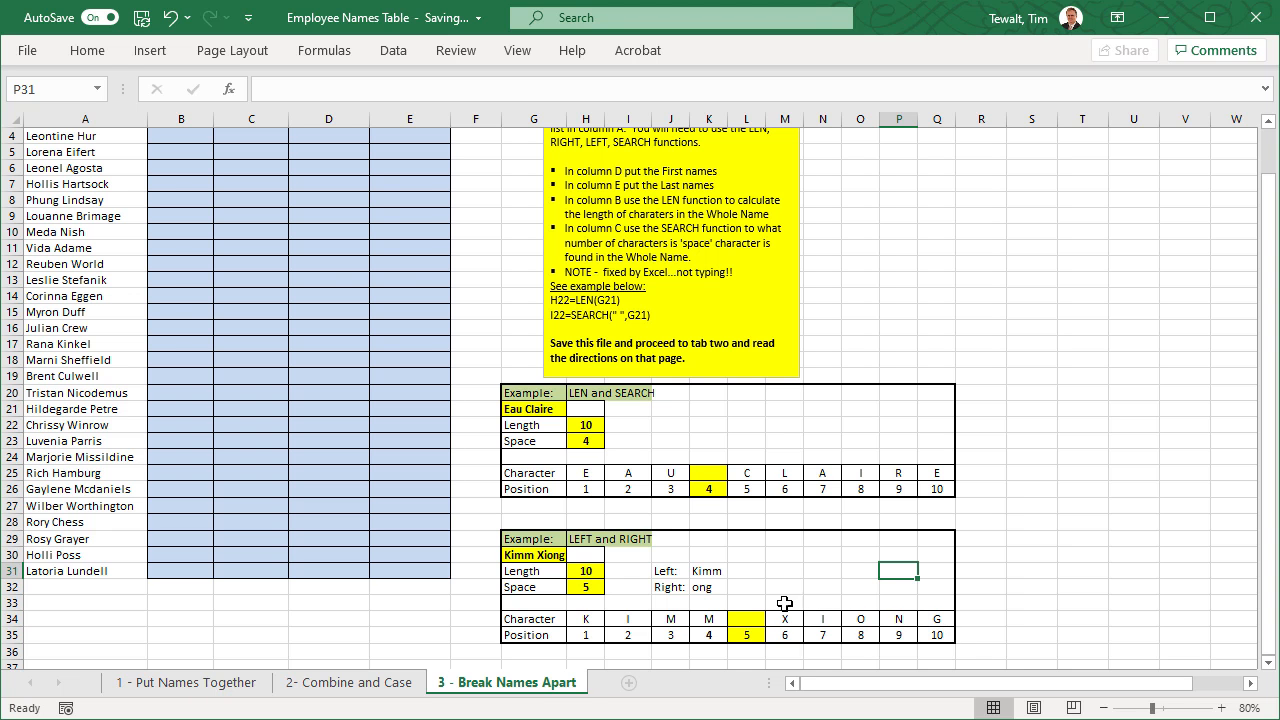
- Replace the fixed character count in K32 with length minus space position, making the formula =RIGHT(G30,H31-H32)
{"action": "left_click", "coordinate": [702, 588]}
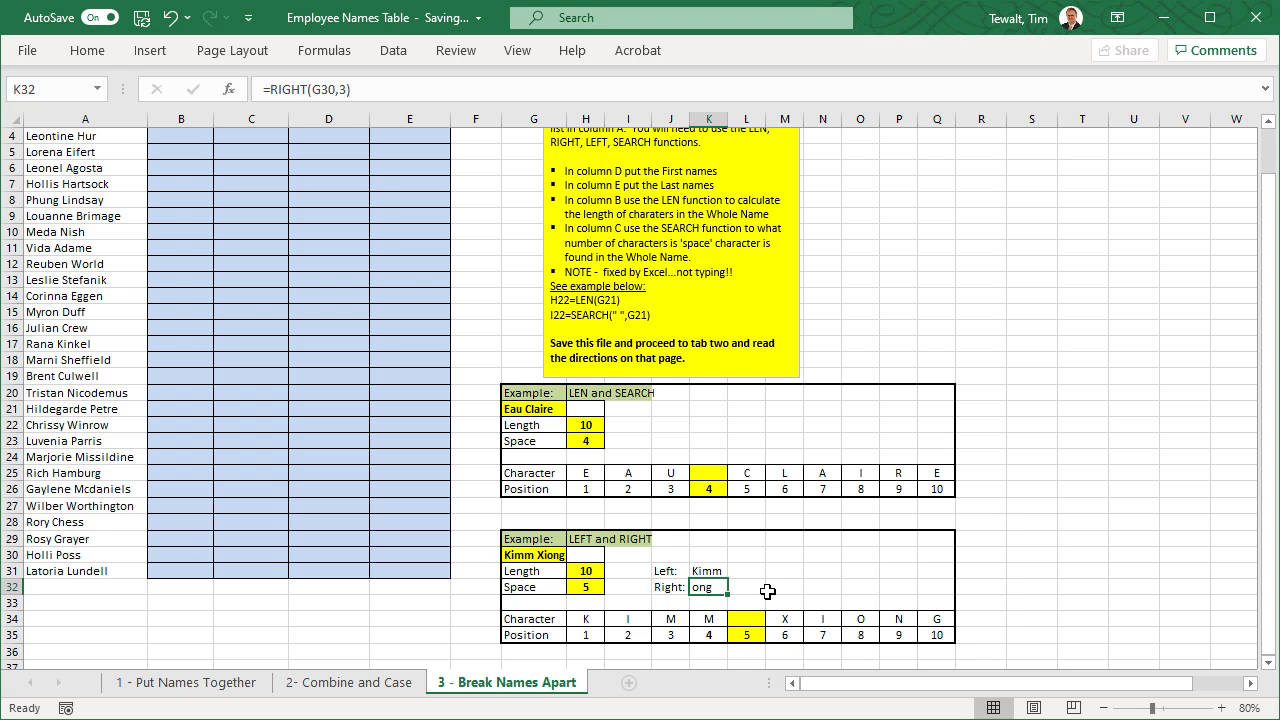
{"action": "double_click", "coordinate": [705, 587]}
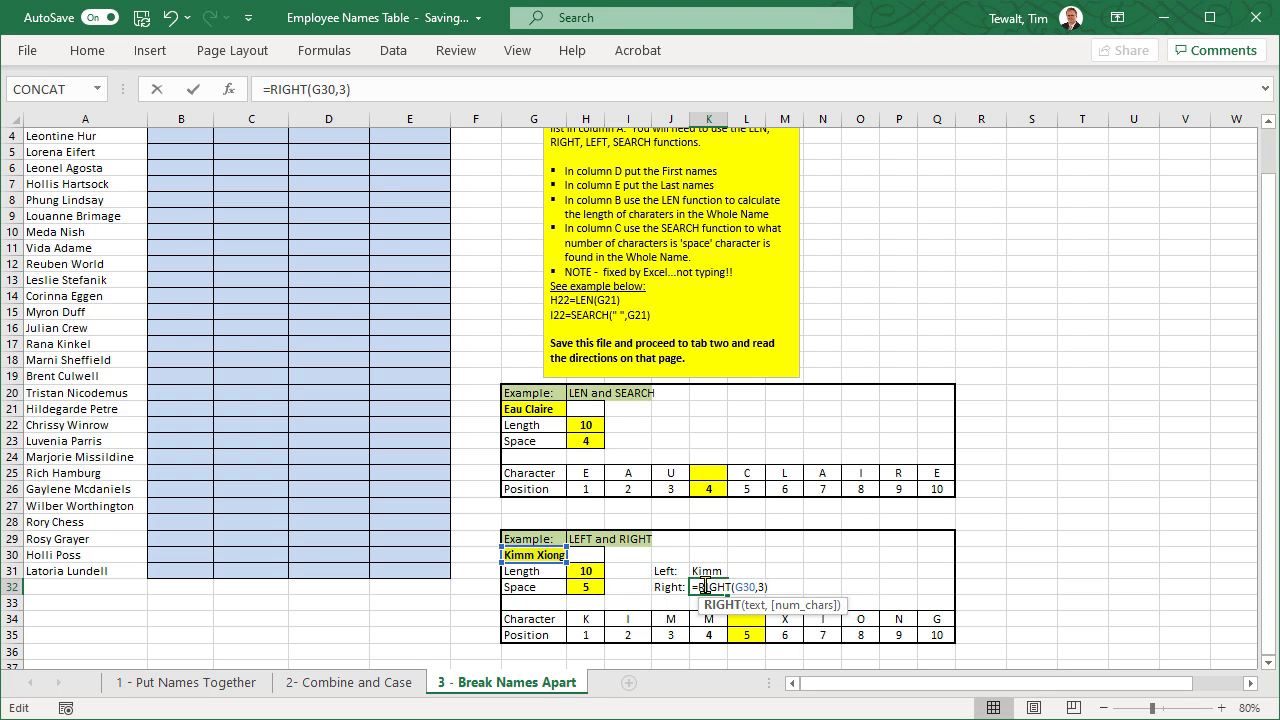
{"action": "left_click", "coordinate": [365, 89]}
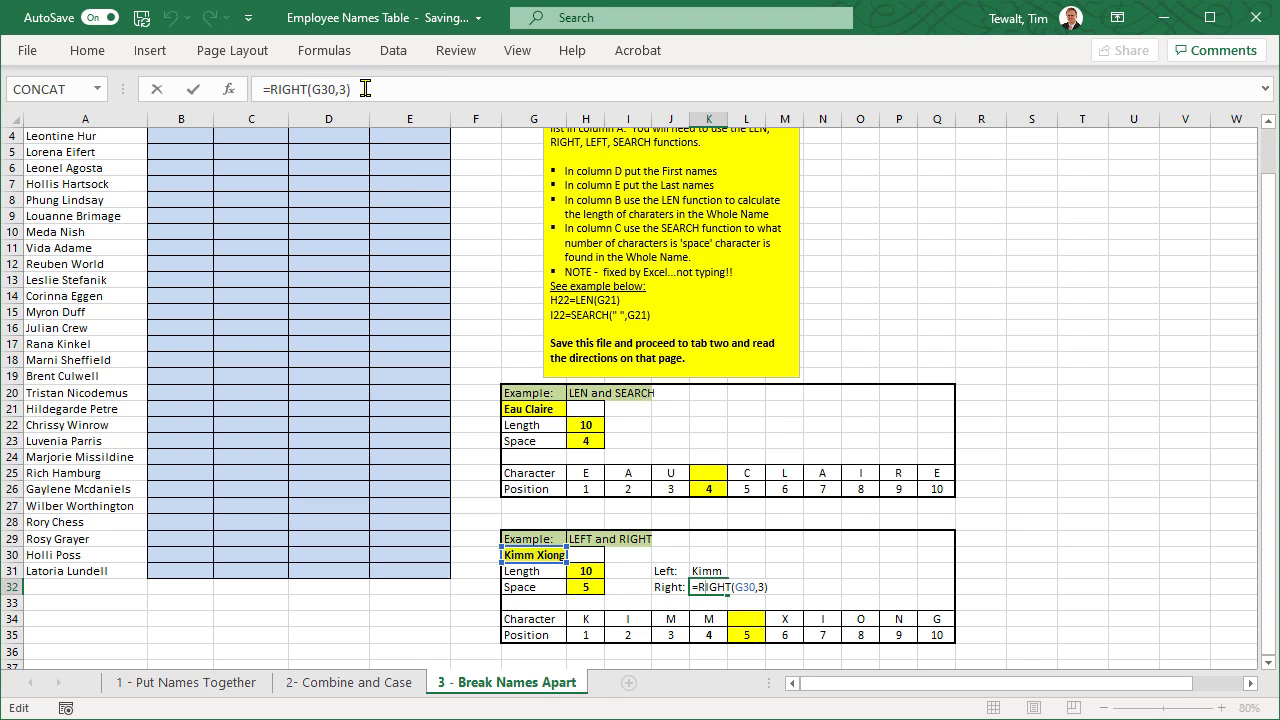
{"action": "key", "text": "BackSpace"}
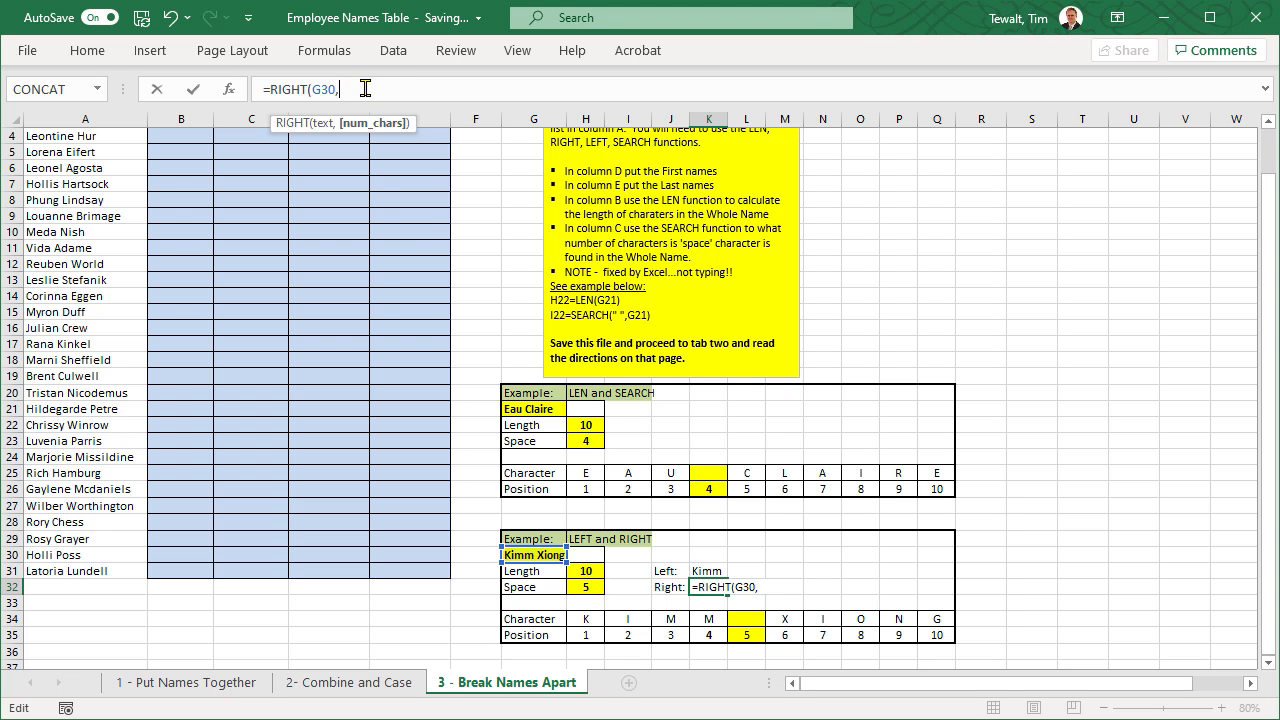
{"action": "left_click", "coordinate": [585, 570]}
{"action": "type", "text": "-"}
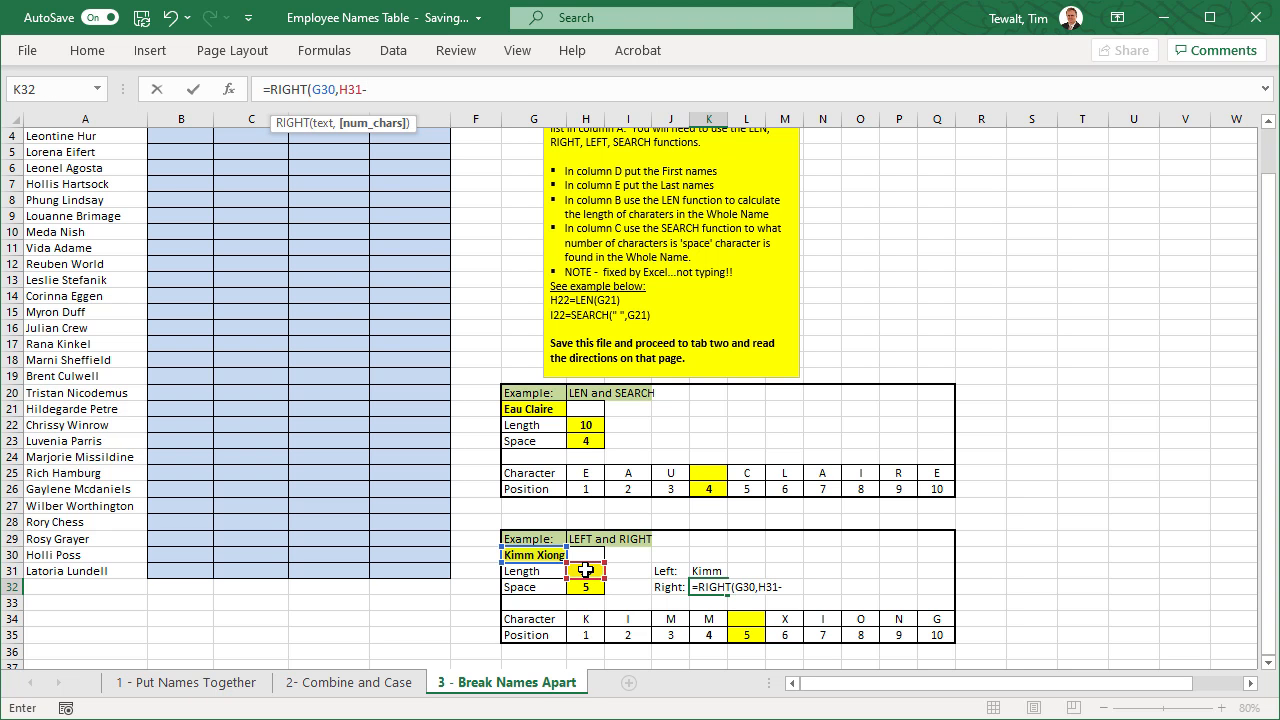
{"action": "left_click", "coordinate": [584, 590]}
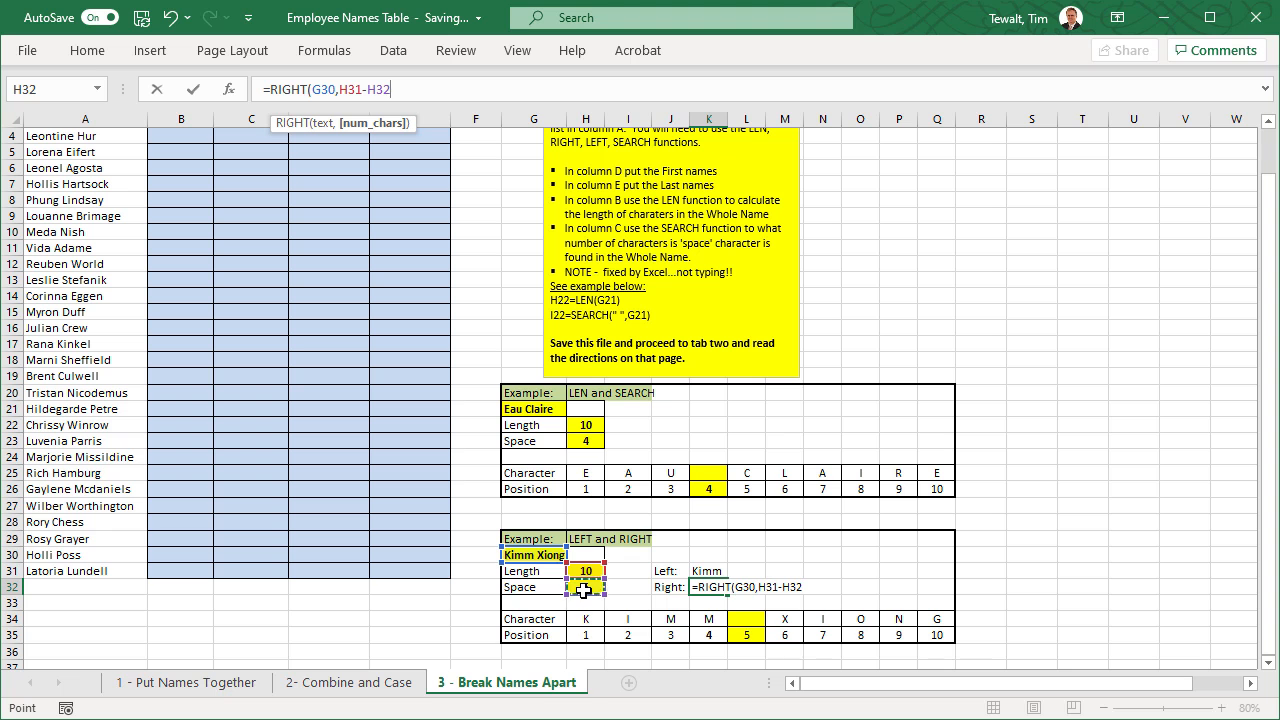
{"action": "type", "text": ")"}
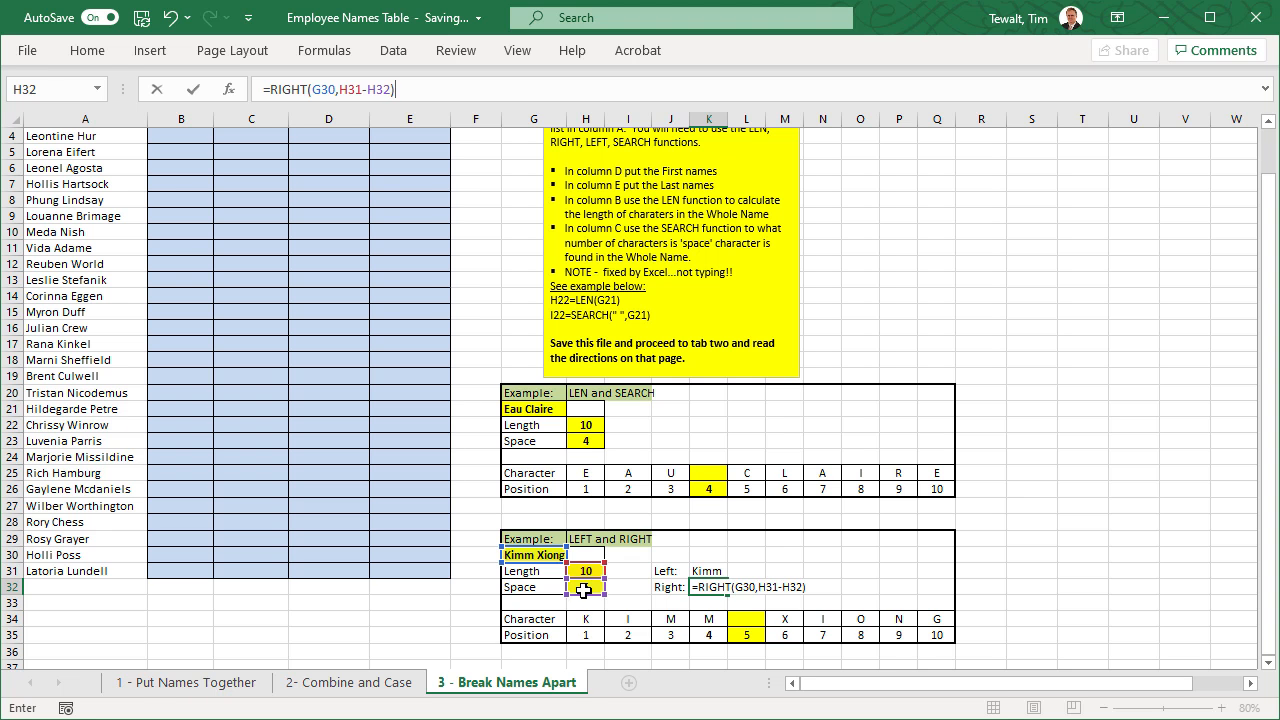
{"action": "key", "text": "Return"}
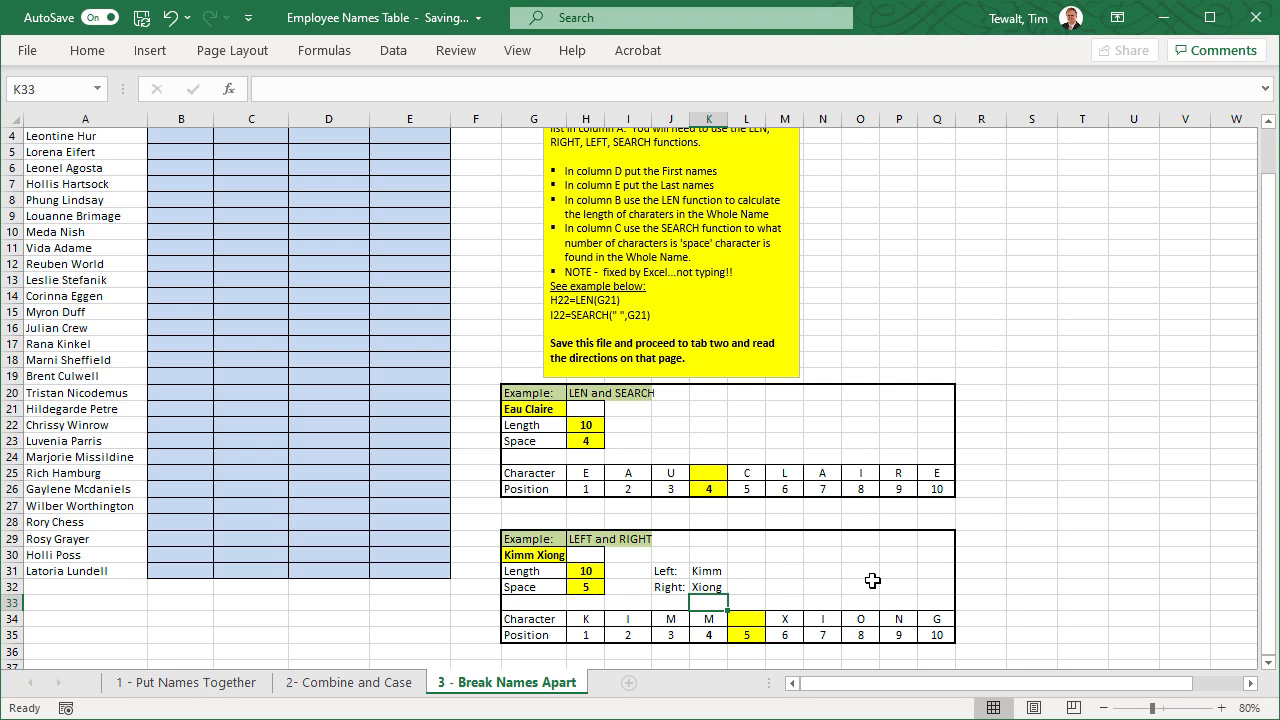
{"action": "scroll", "coordinate": [192, 221], "scroll_direction": "up", "scroll_amount": 1}
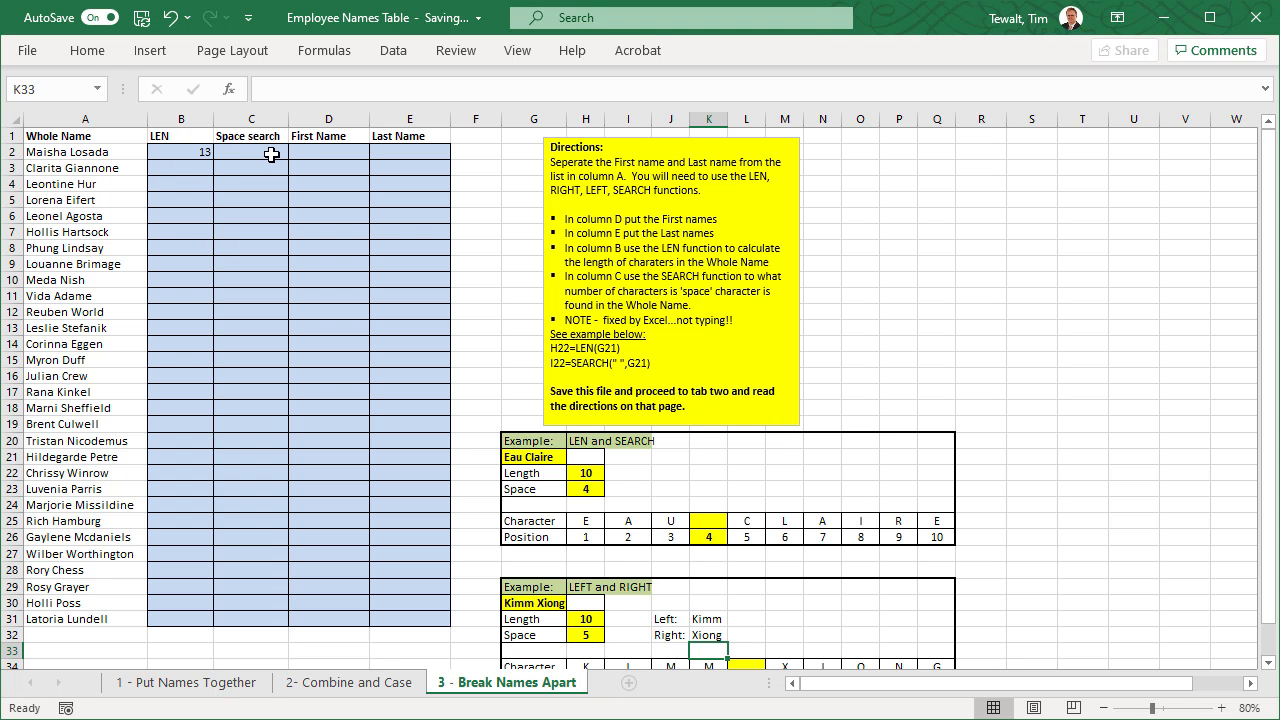
- Review the First Name and Last Name columns against the directions and the LEN, SEARCH, LEFT and RIGHT examples
{"action": "left_click", "coordinate": [342, 153]}
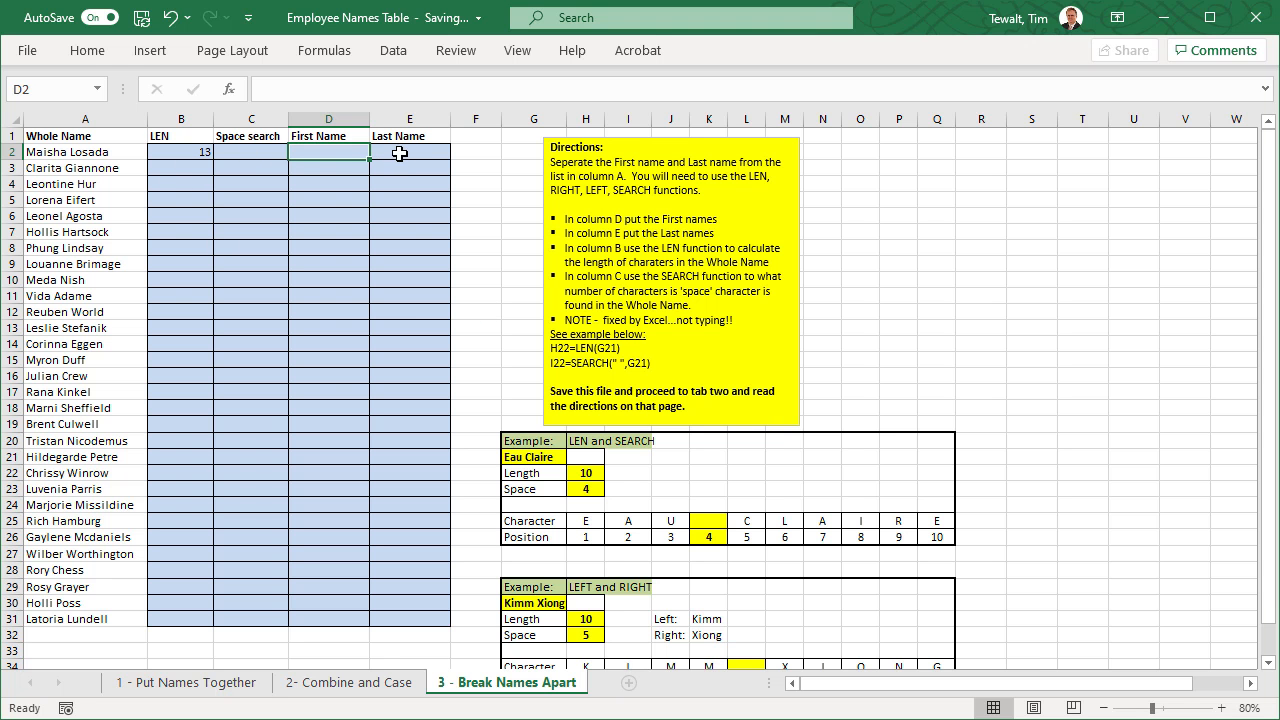
{"action": "scroll", "coordinate": [487, 395], "scroll_direction": "down", "scroll_amount": 1}
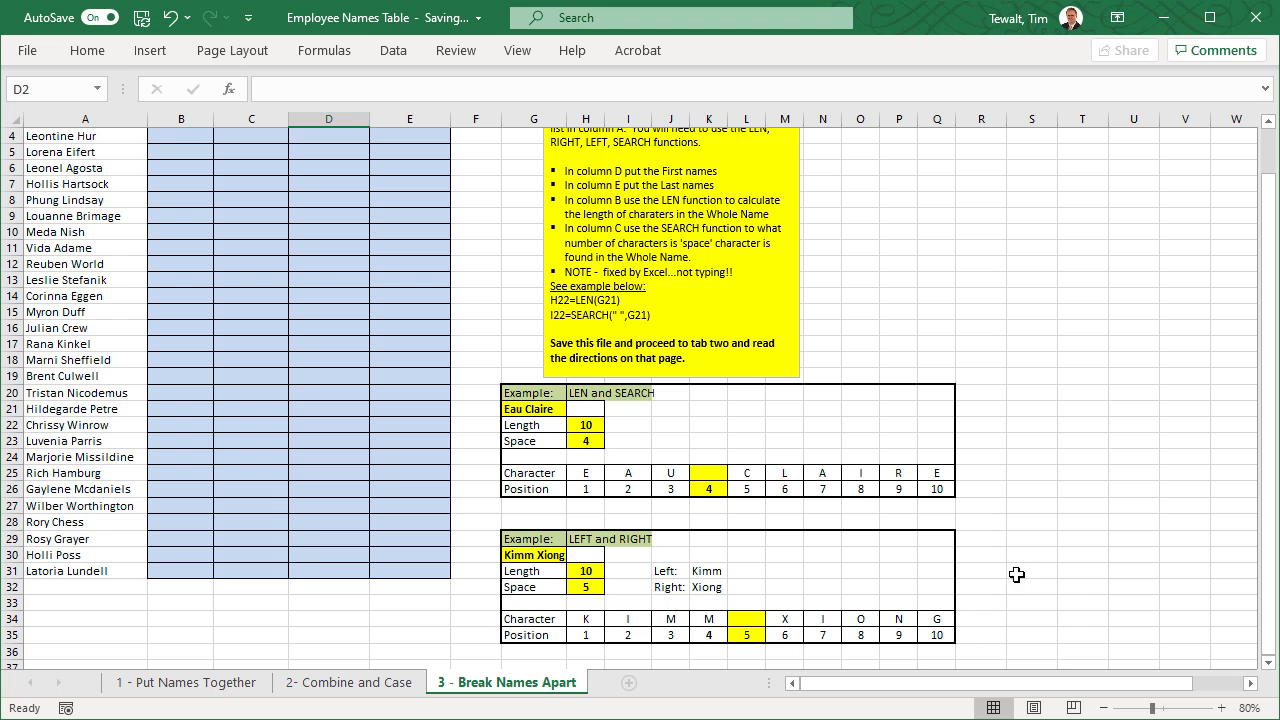
{"action": "scroll", "coordinate": [1028, 583], "scroll_direction": "up", "scroll_amount": 1}
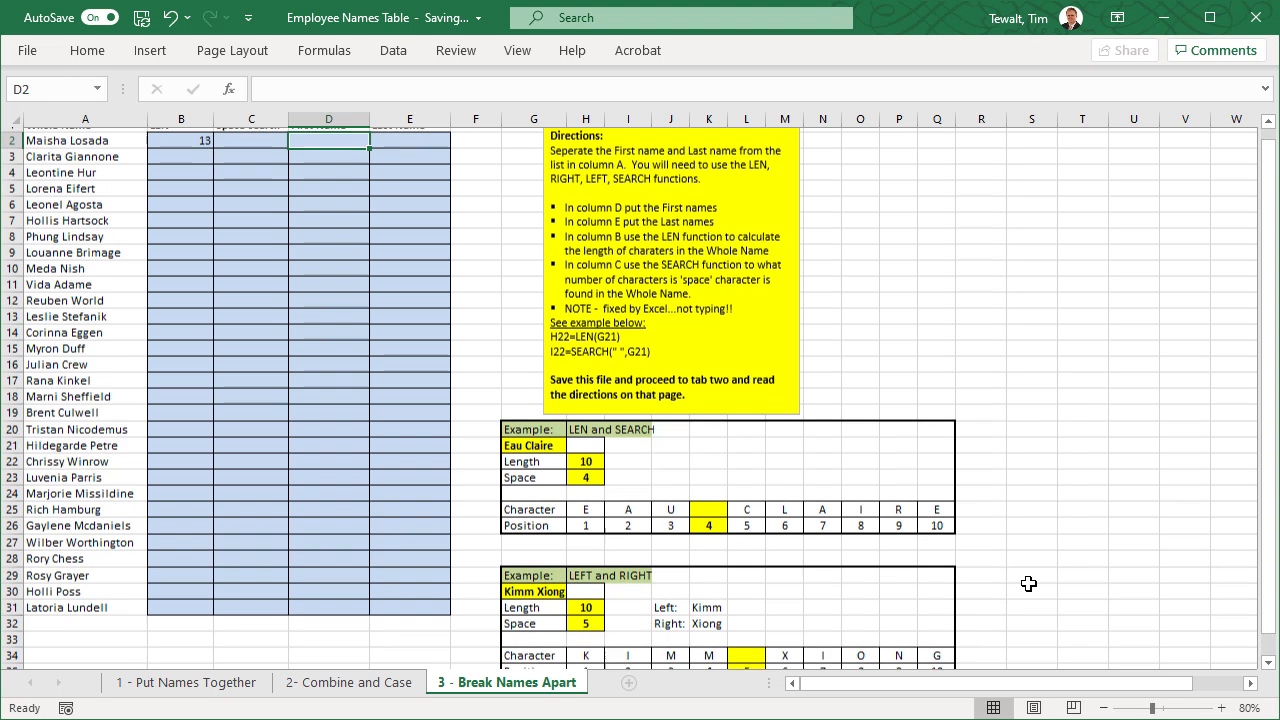
{"action": "scroll", "coordinate": [1028, 583], "scroll_direction": "down", "scroll_amount": 2}
{"action": "scroll", "coordinate": [1028, 583], "scroll_direction": "up", "scroll_amount": 1}
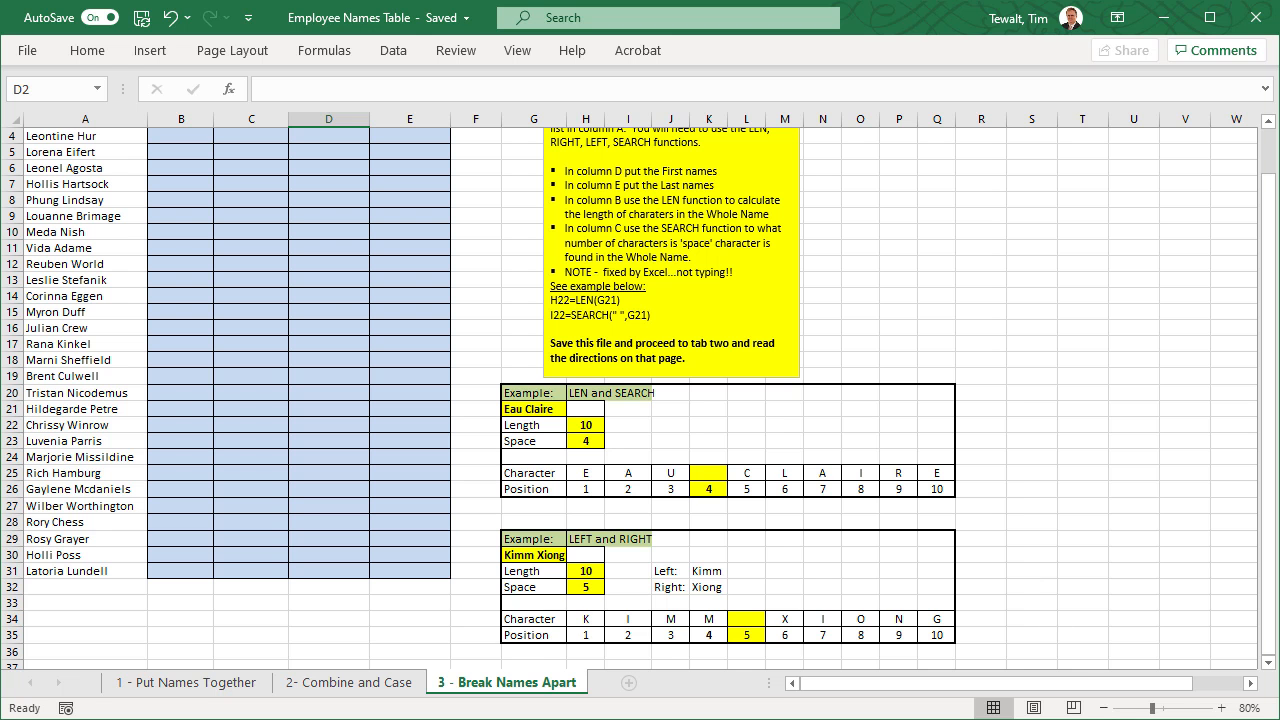
{"action": "scroll", "coordinate": [758, 556], "scroll_direction": "up", "scroll_amount": 1}
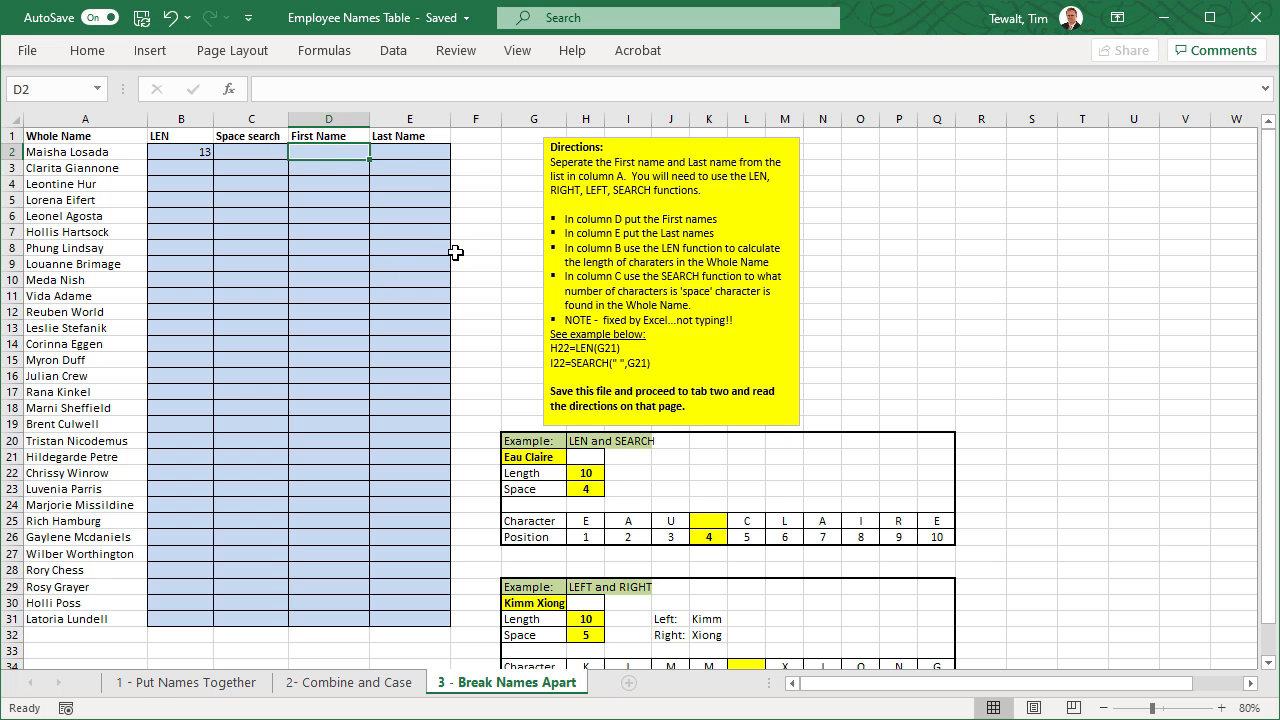
{"action": "scroll", "coordinate": [759, 660], "scroll_direction": "down", "scroll_amount": 1}
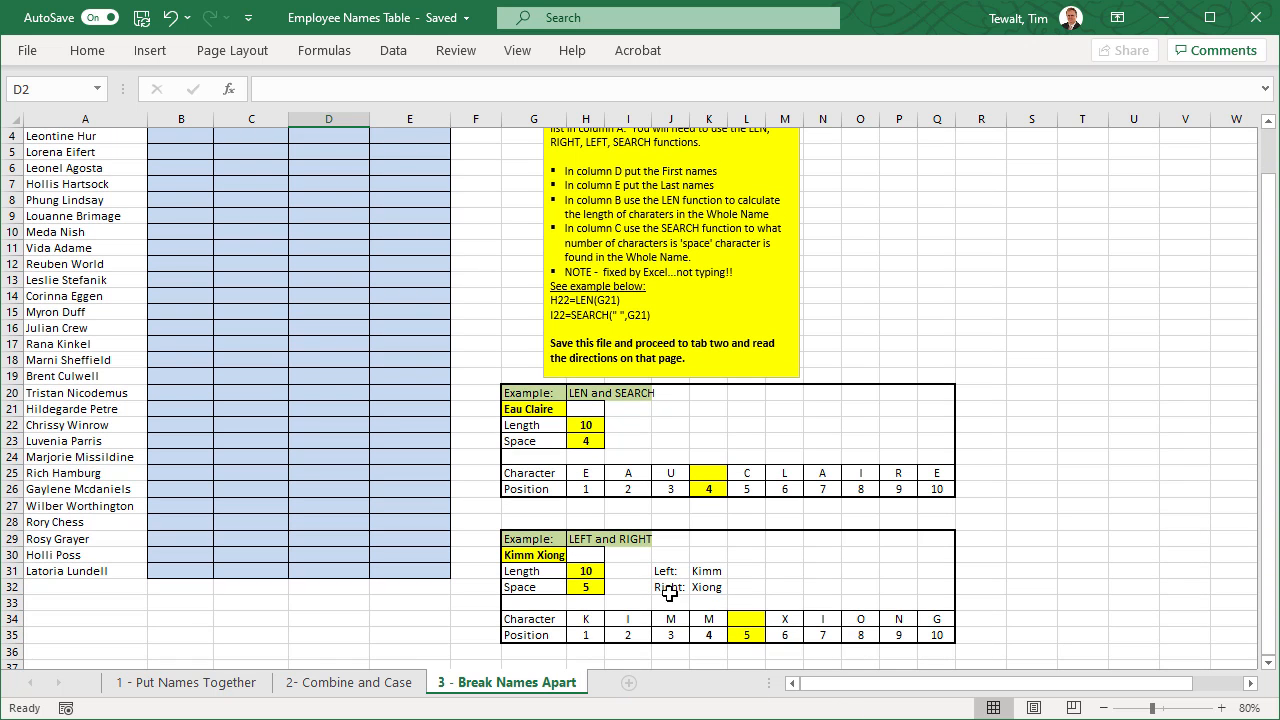